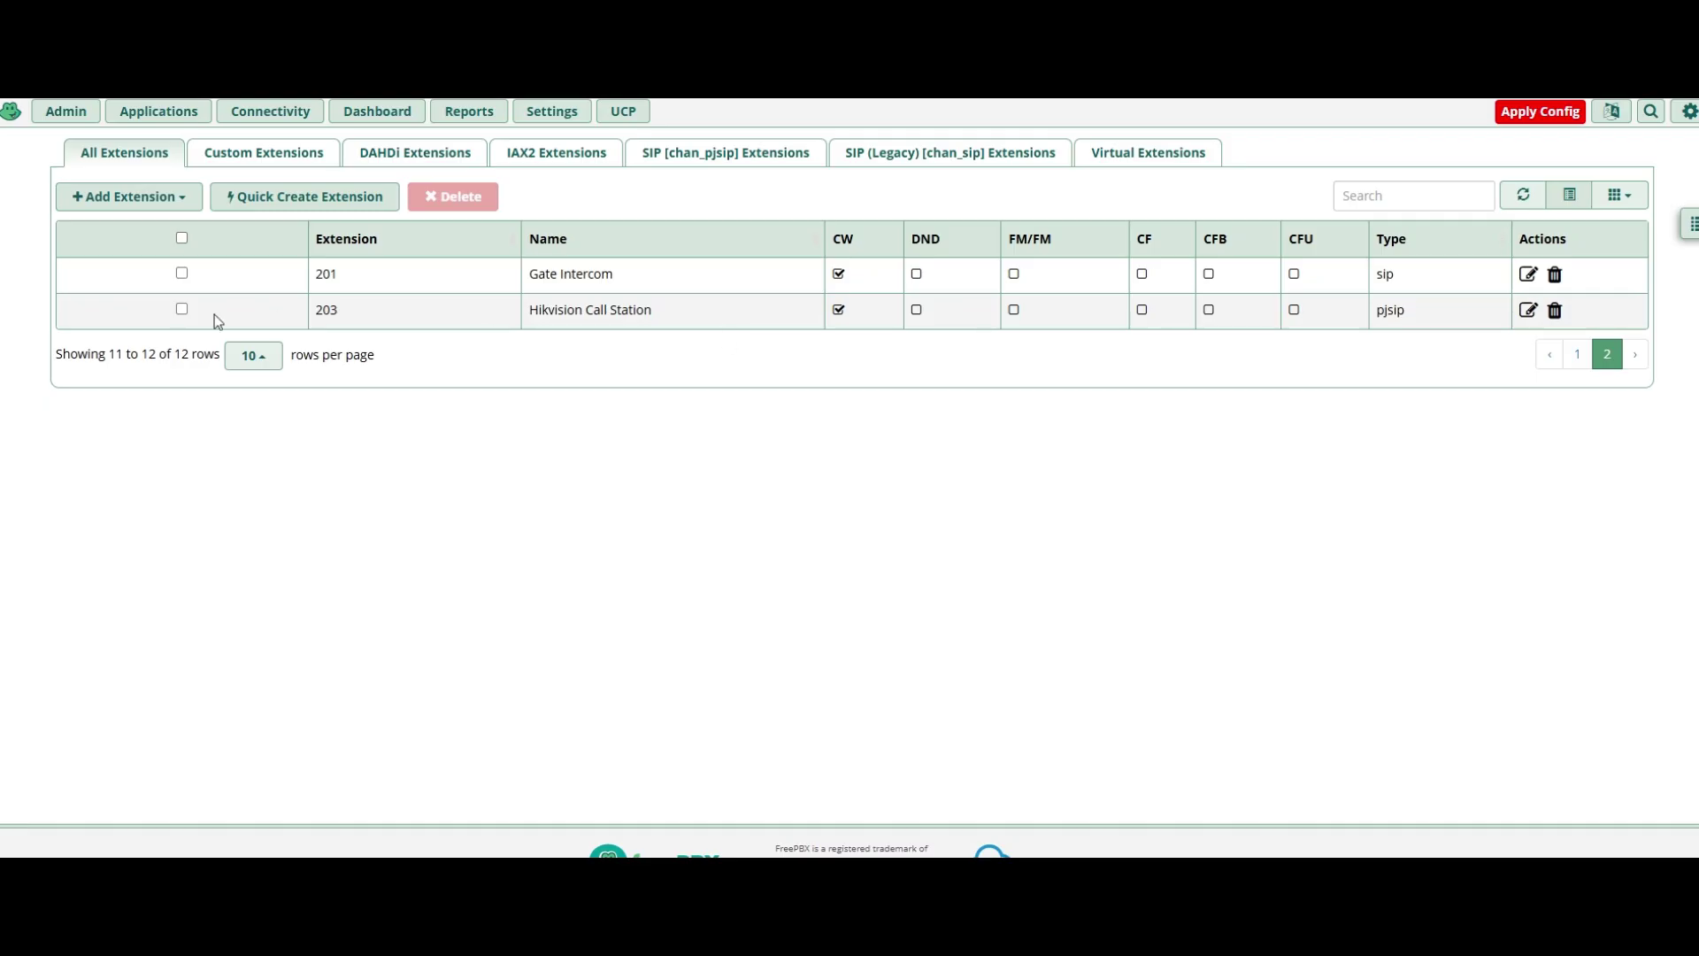
# Open extension 203's settings in FreePBX and reveal and select its secret value.
pyautogui.click(1528, 317)
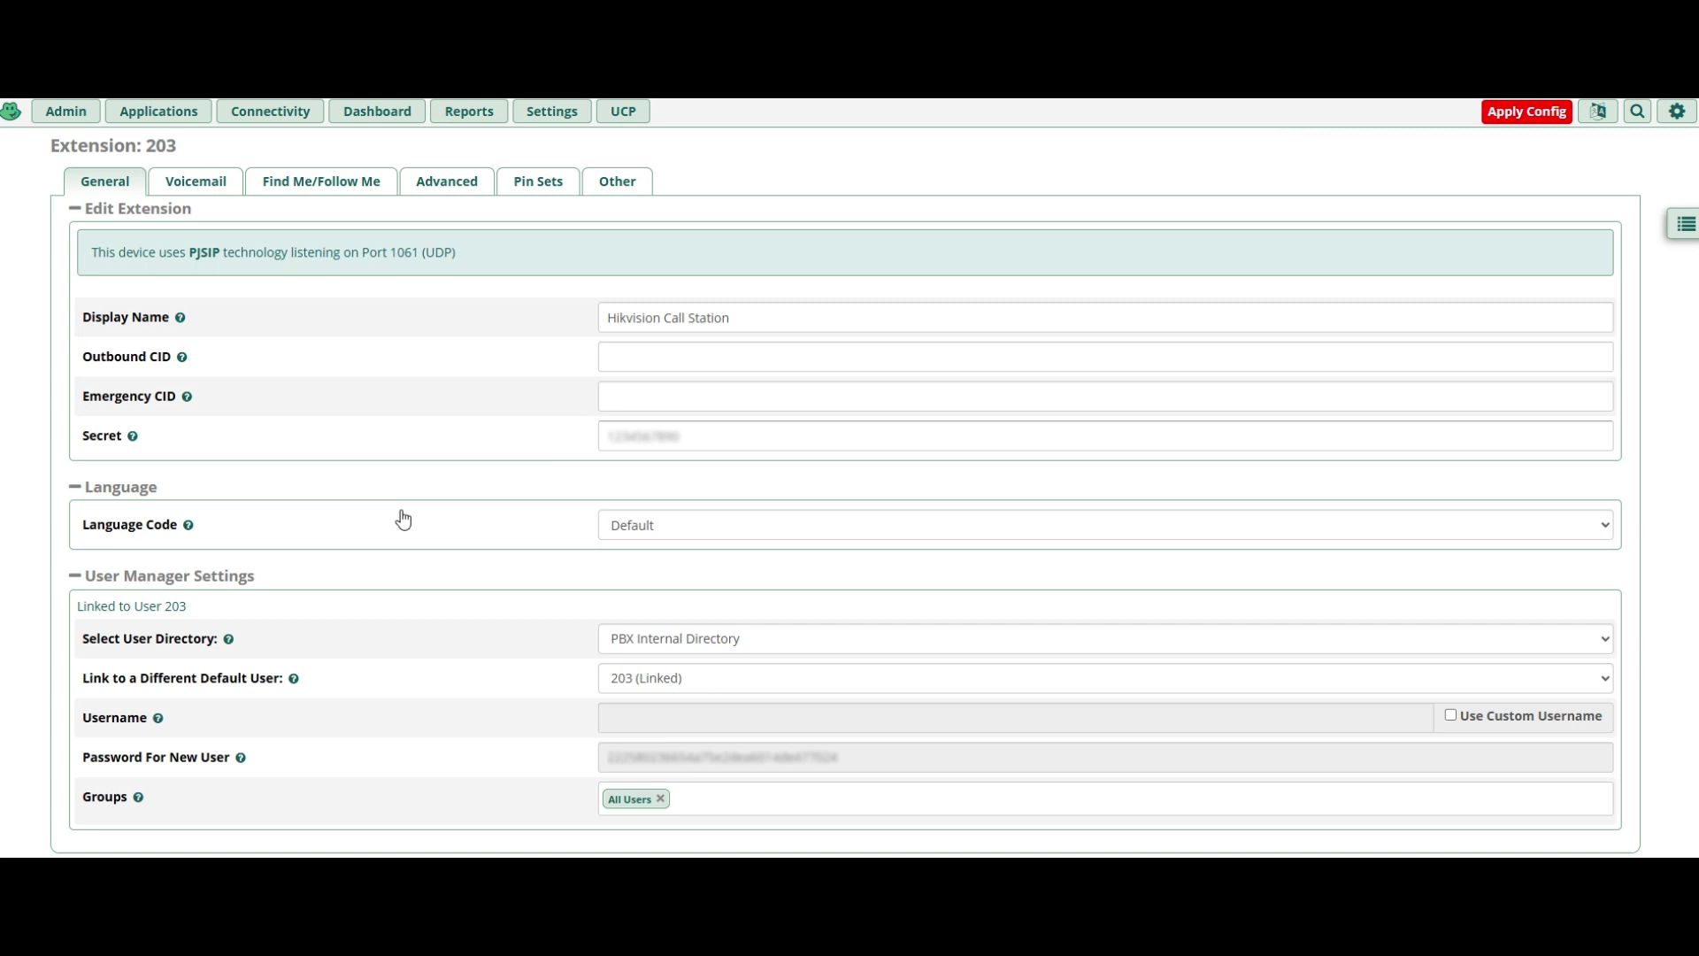
pyautogui.scroll(-1, 614, 372)
pyautogui.click(709, 393)
pyautogui.moveTo(708, 398); pyautogui.dragTo(401, 405)
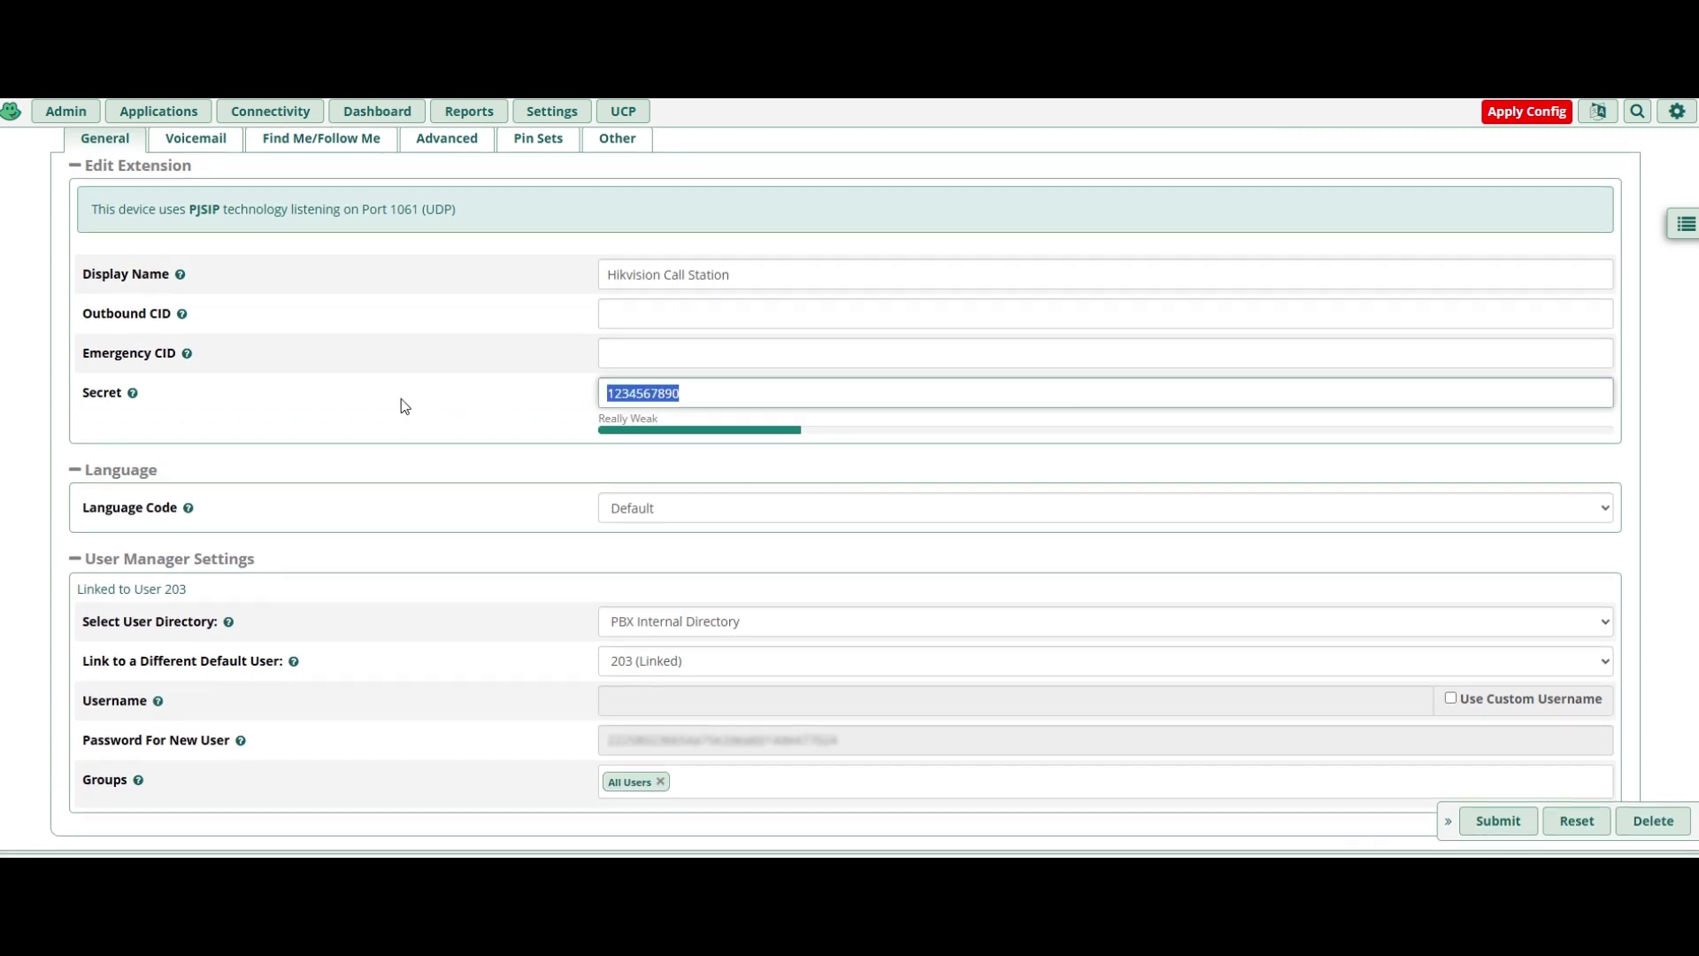
pyautogui.click(527, 372)
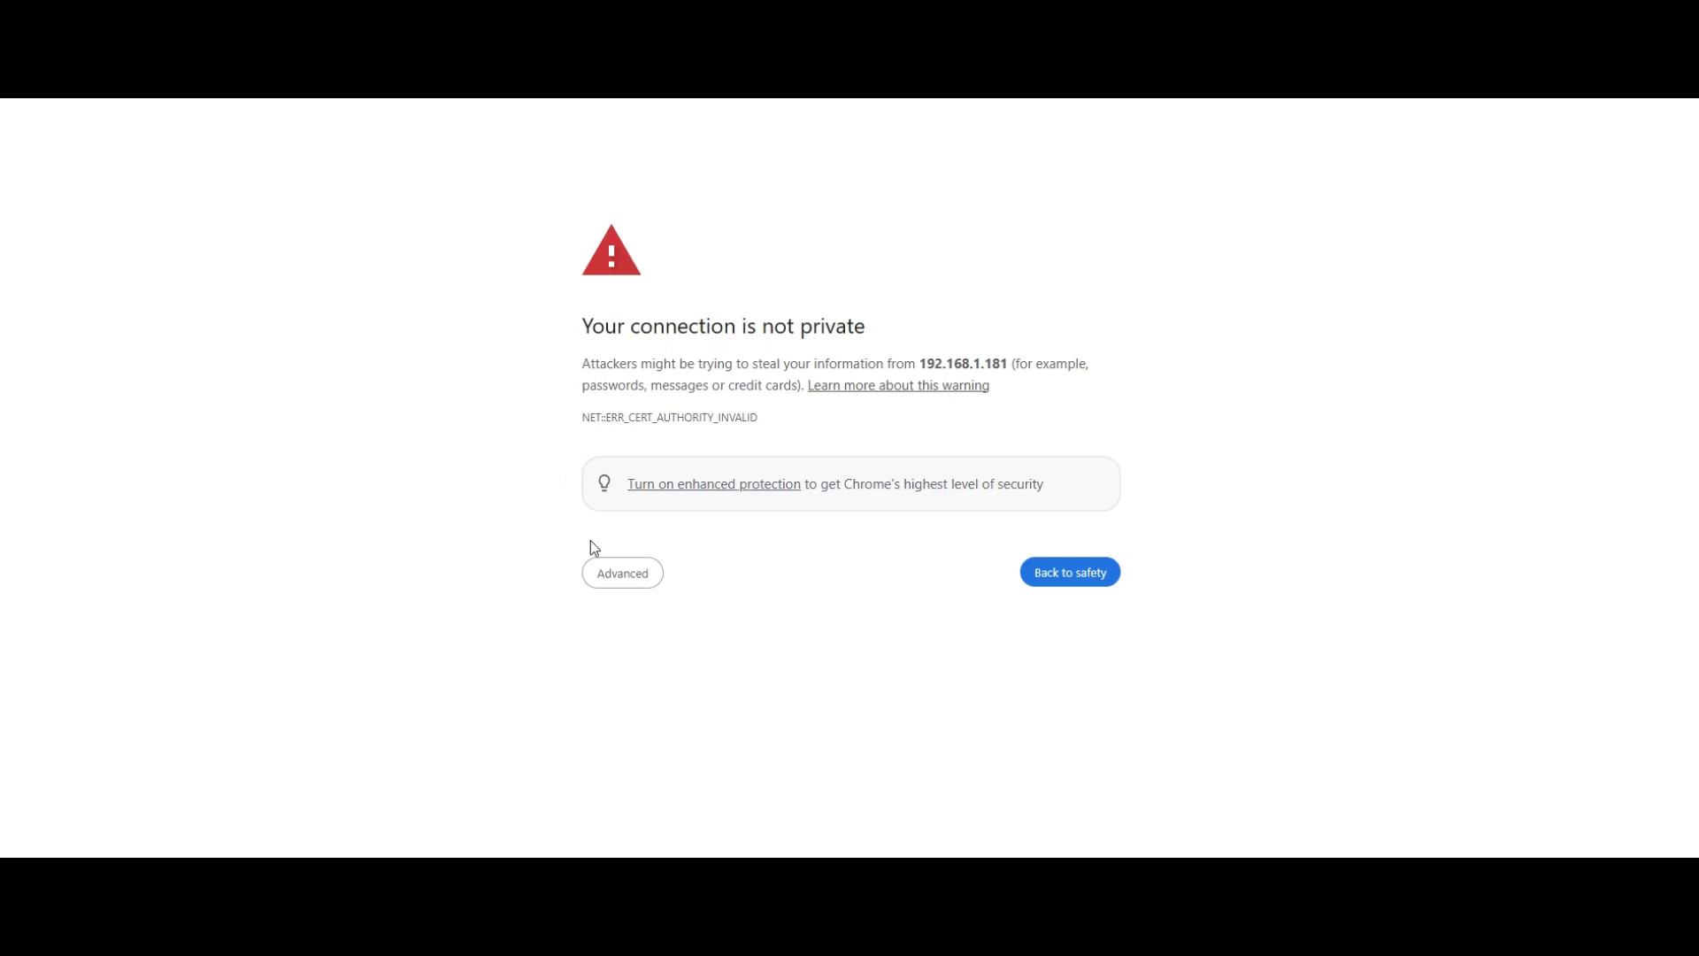
# Get past the certificate warning and log in to the door station as admin with the account password.
pyautogui.click(625, 574)
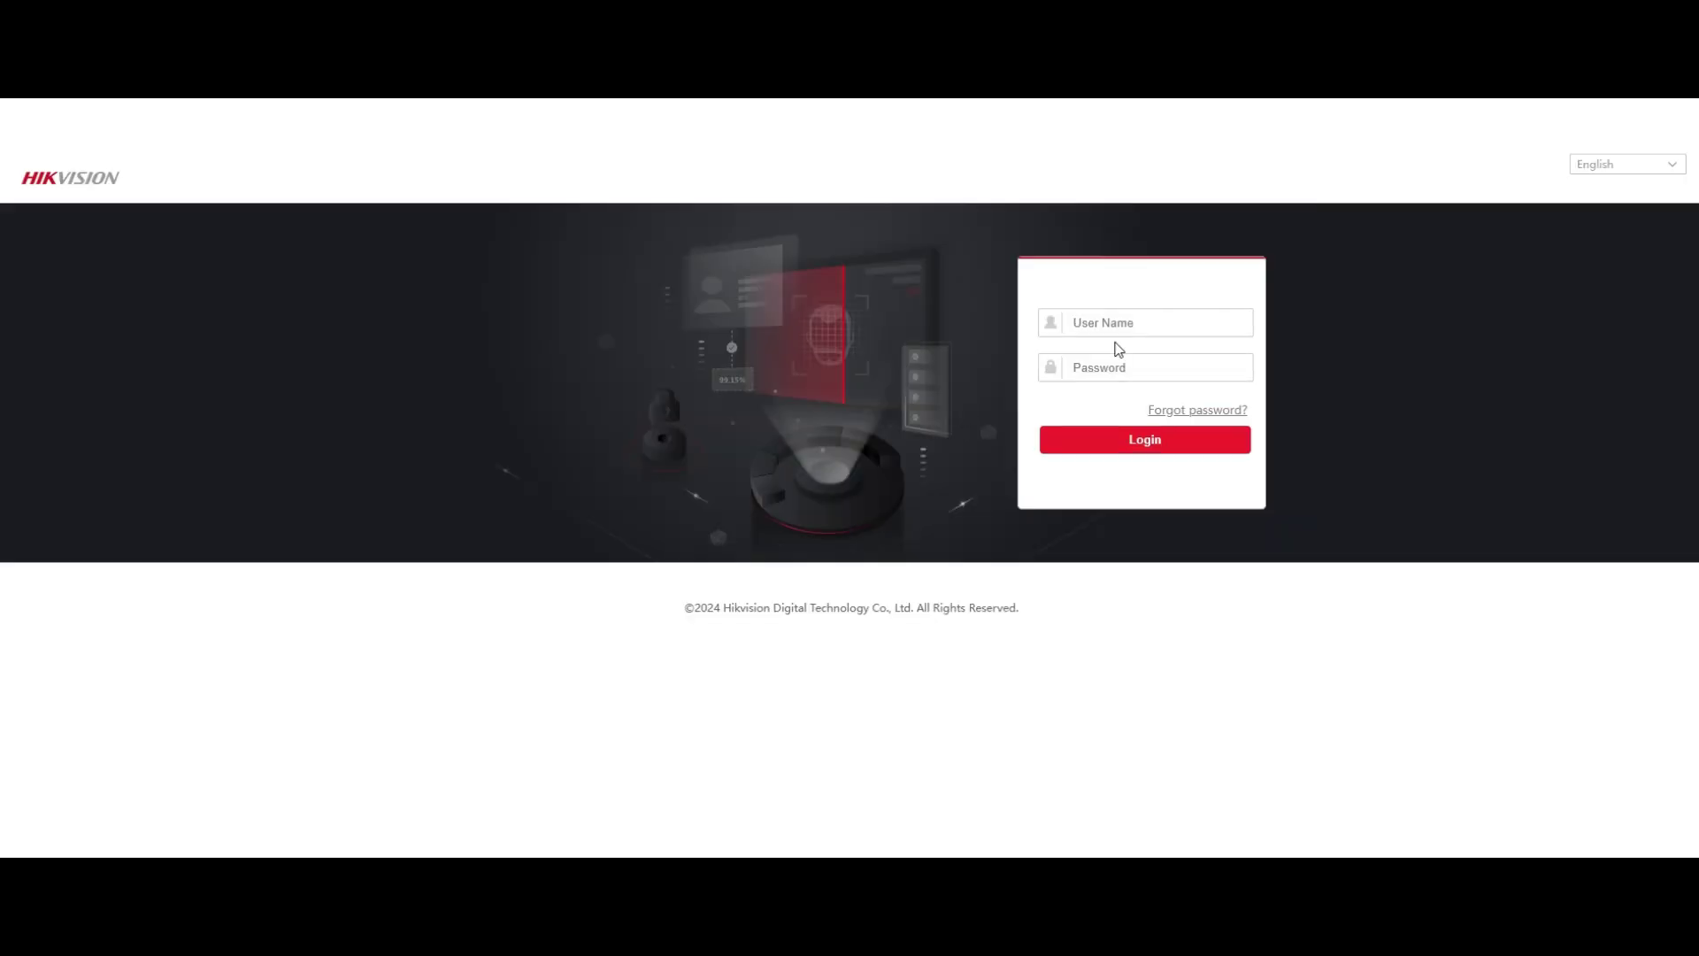
pyautogui.click(1140, 317)
pyautogui.write('admin')
pyautogui.press('Tab')
pyautogui.write('a')
pyautogui.press('BackSpace')
pyautogui.press('BackSpace')
pyautogui.press('BackSpace')
pyautogui.press('BackSpace')
pyautogui.press('BackSpace')
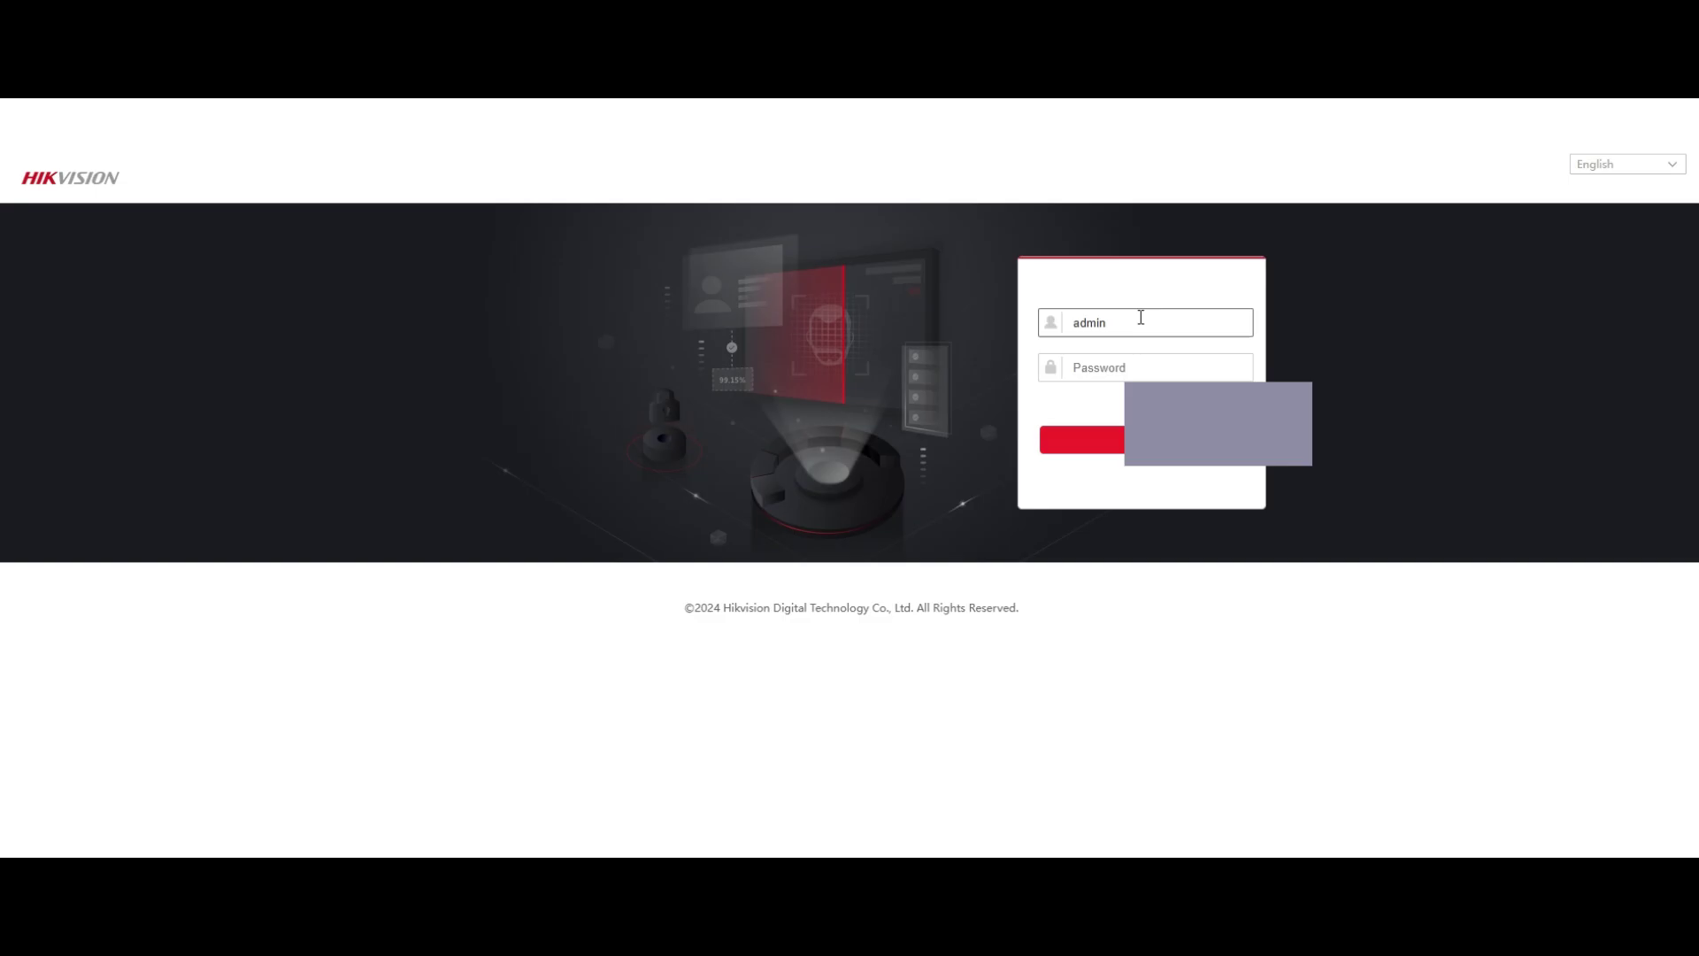
pyautogui.write('******')
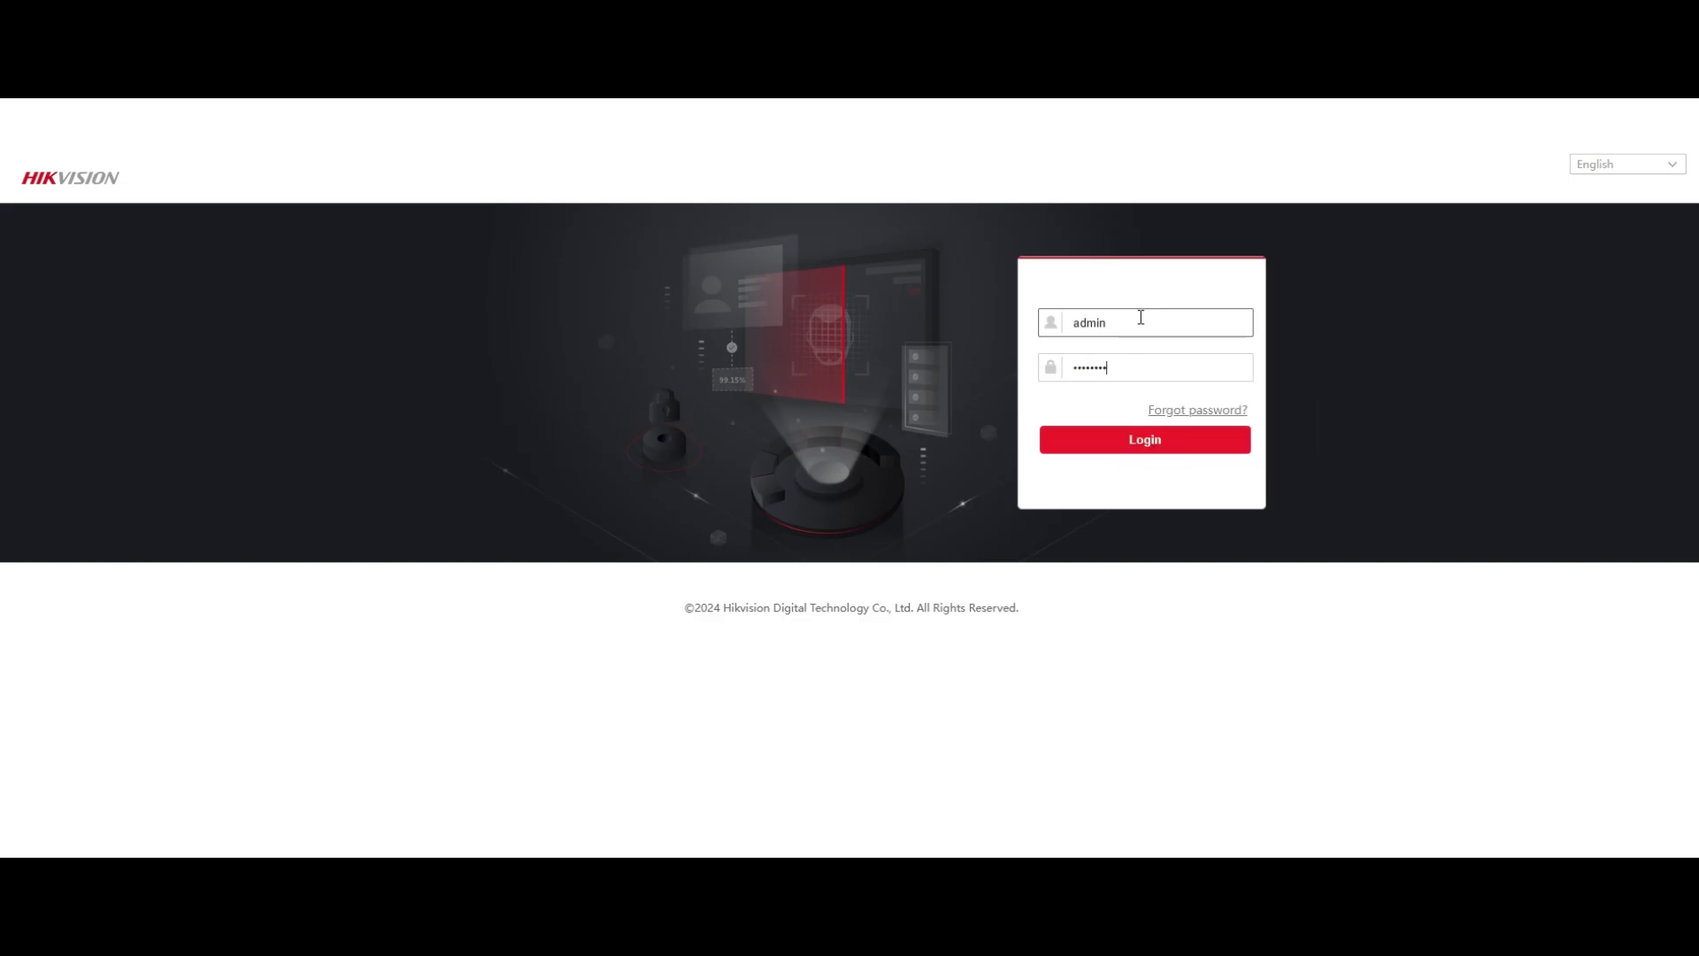
pyautogui.press('Return')
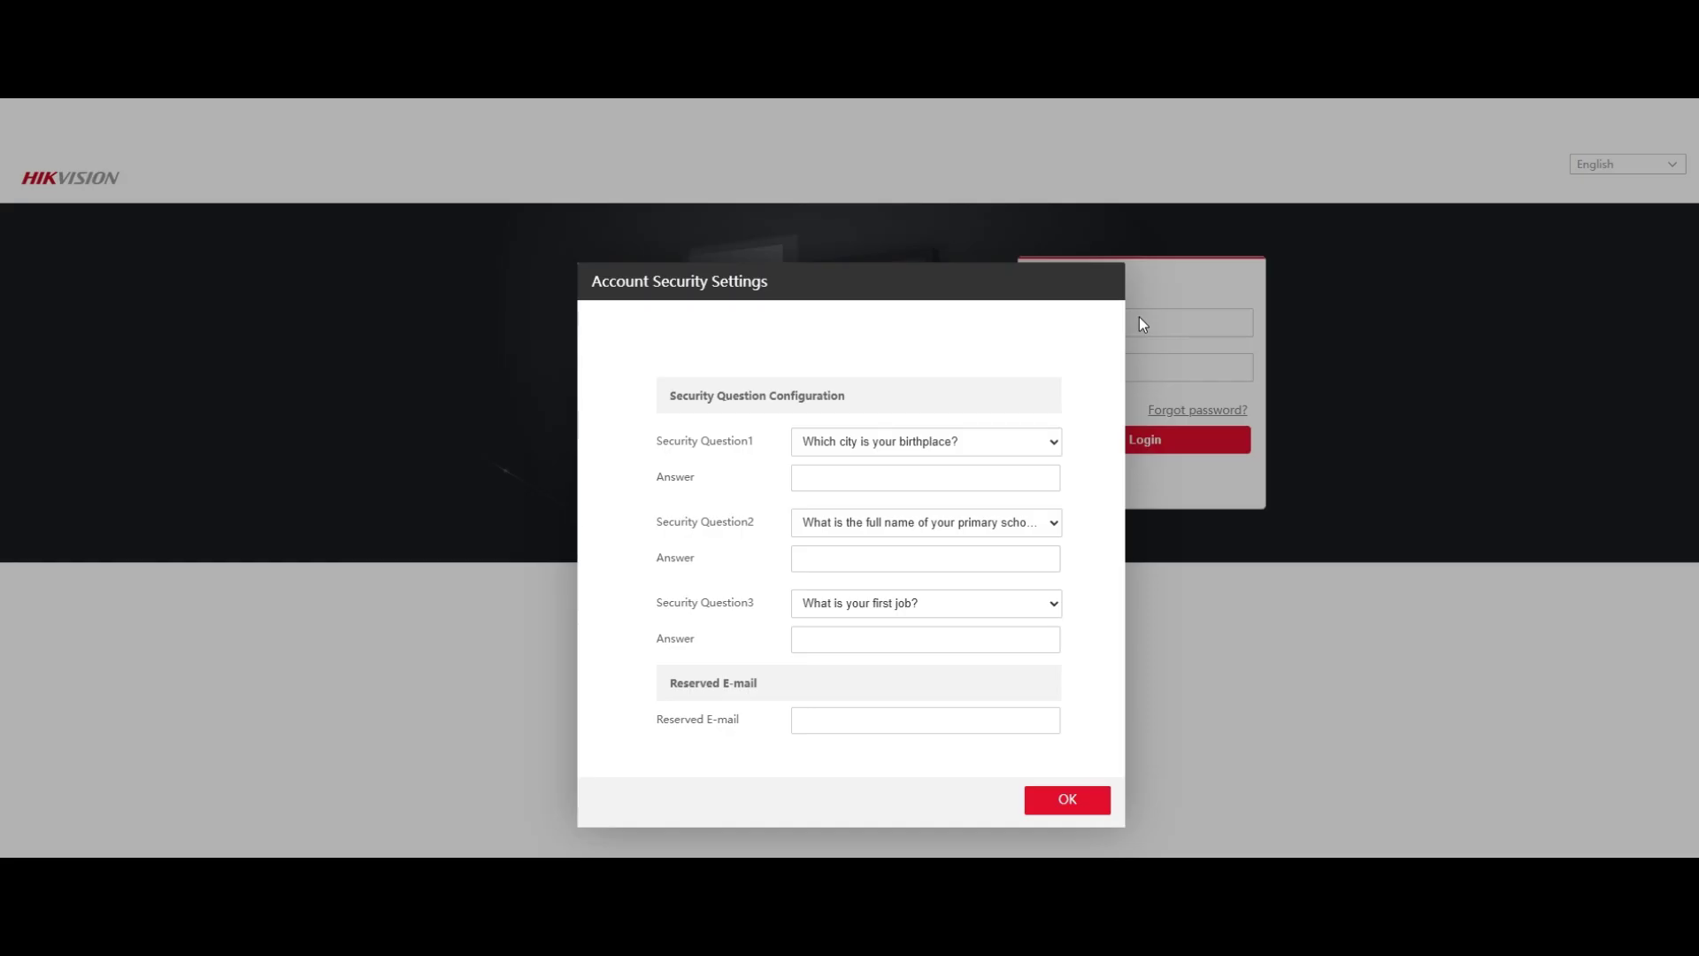
# Fill in answers for all three security questions and confirm the Account Security Settings.
pyautogui.click(1044, 791)
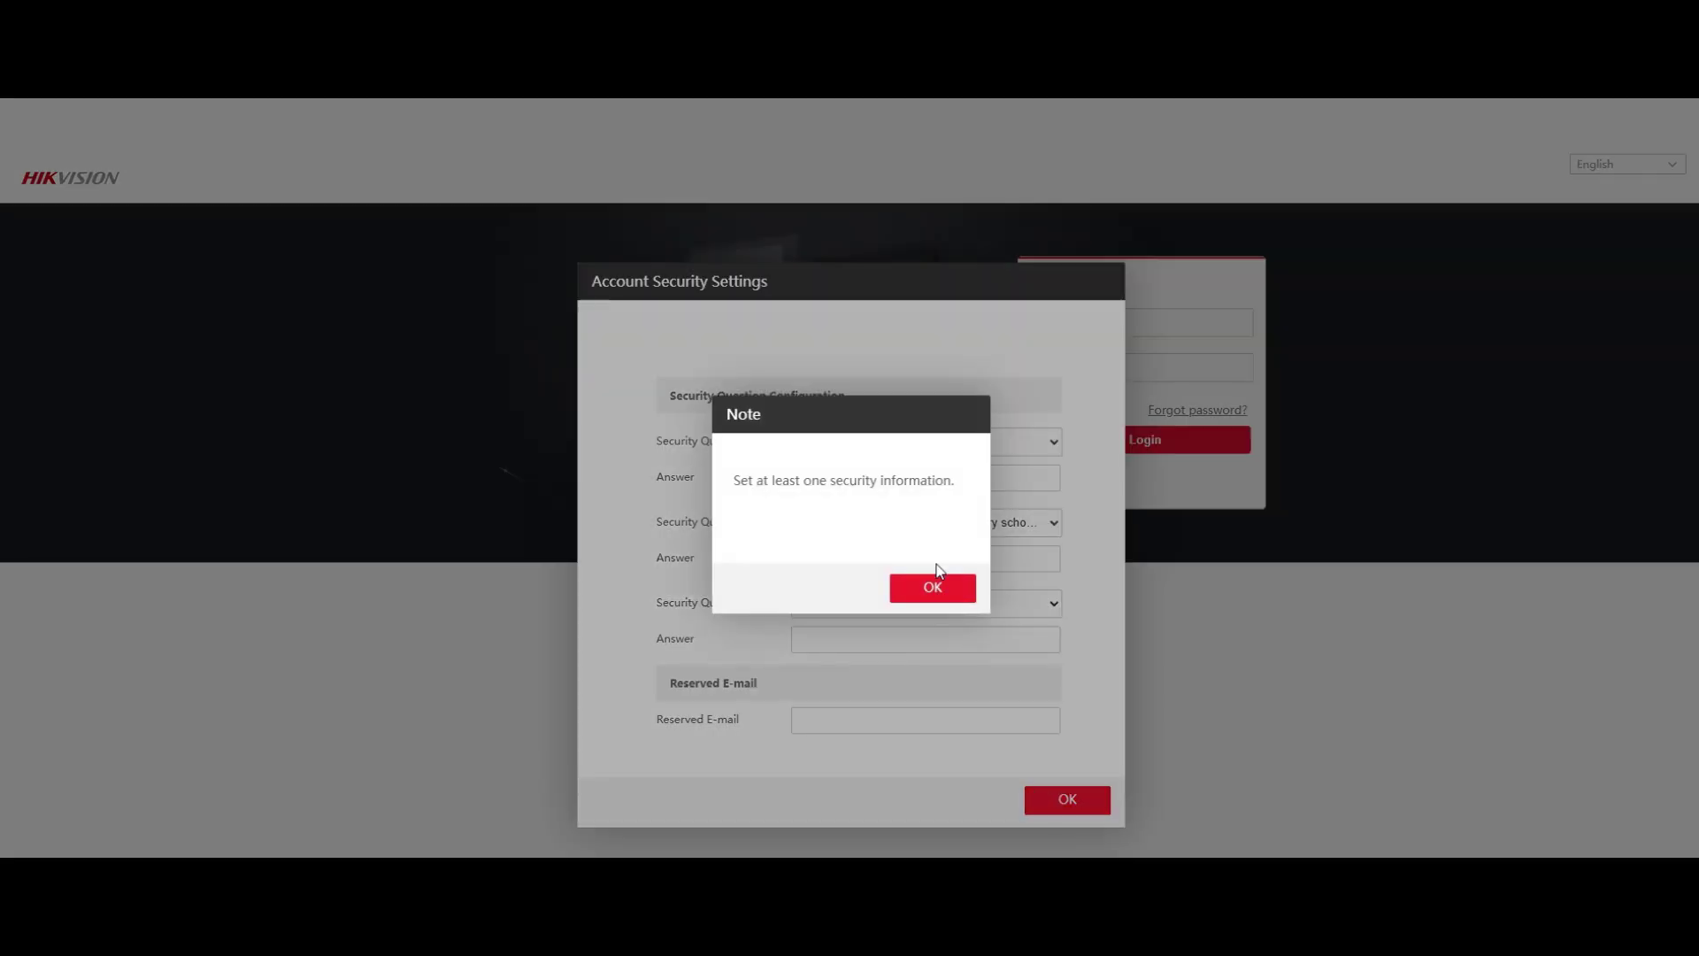
pyautogui.click(936, 577)
pyautogui.click(916, 470)
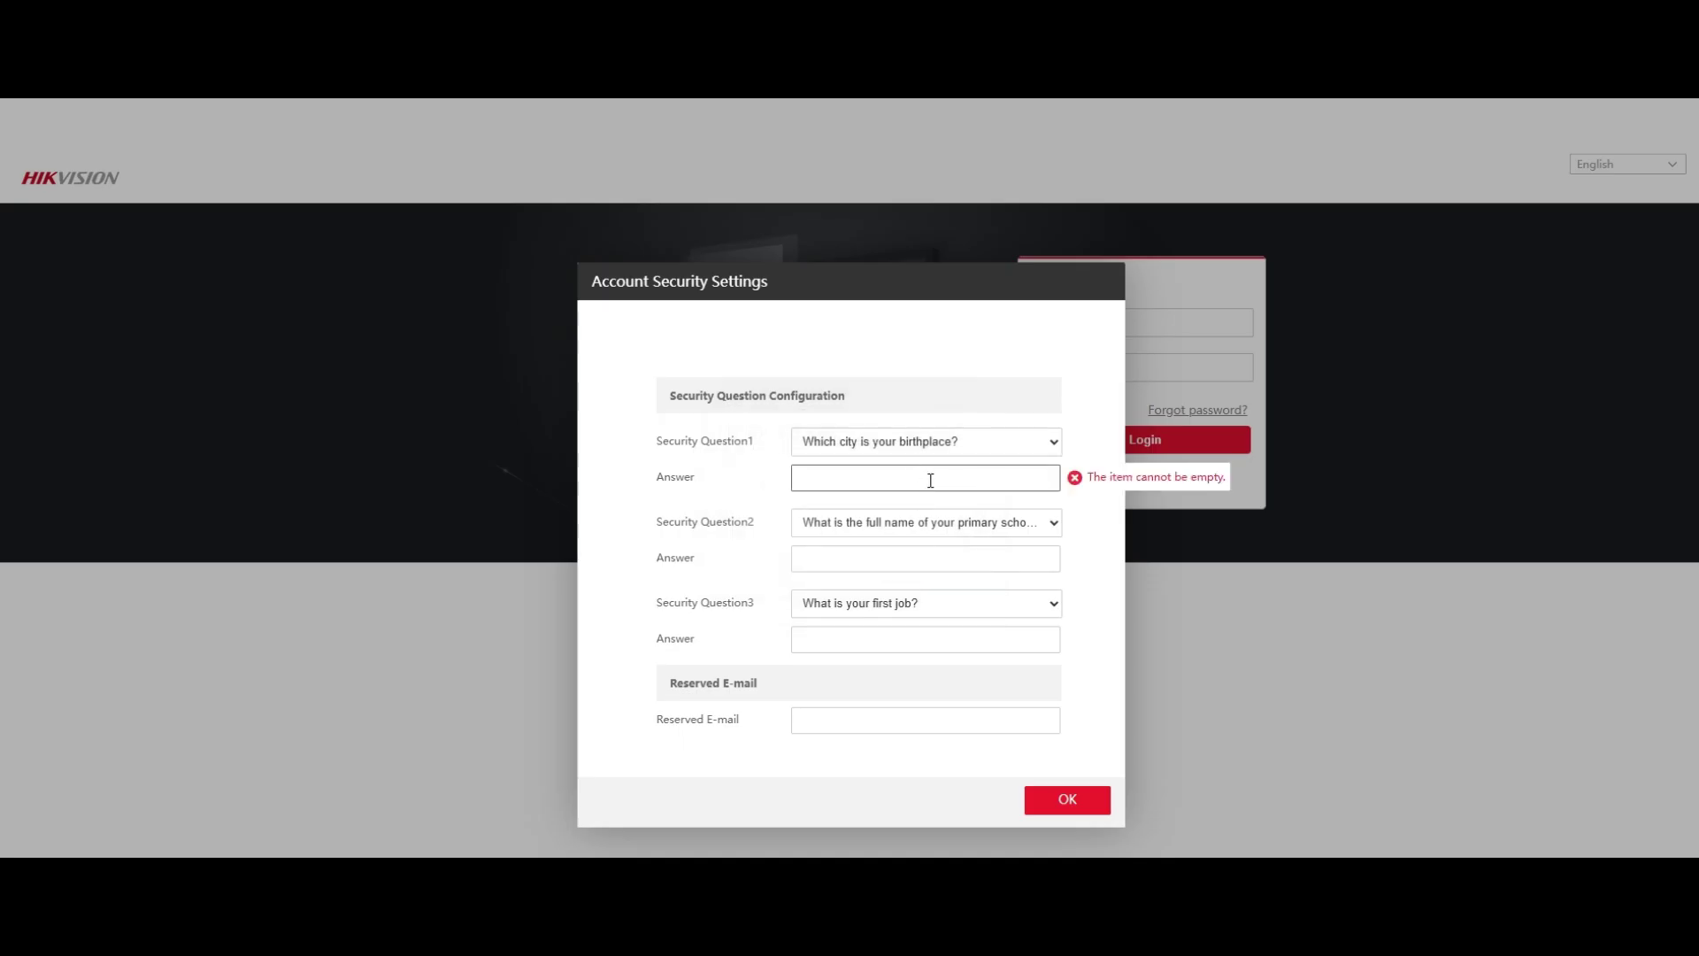
pyautogui.write('1234567890')
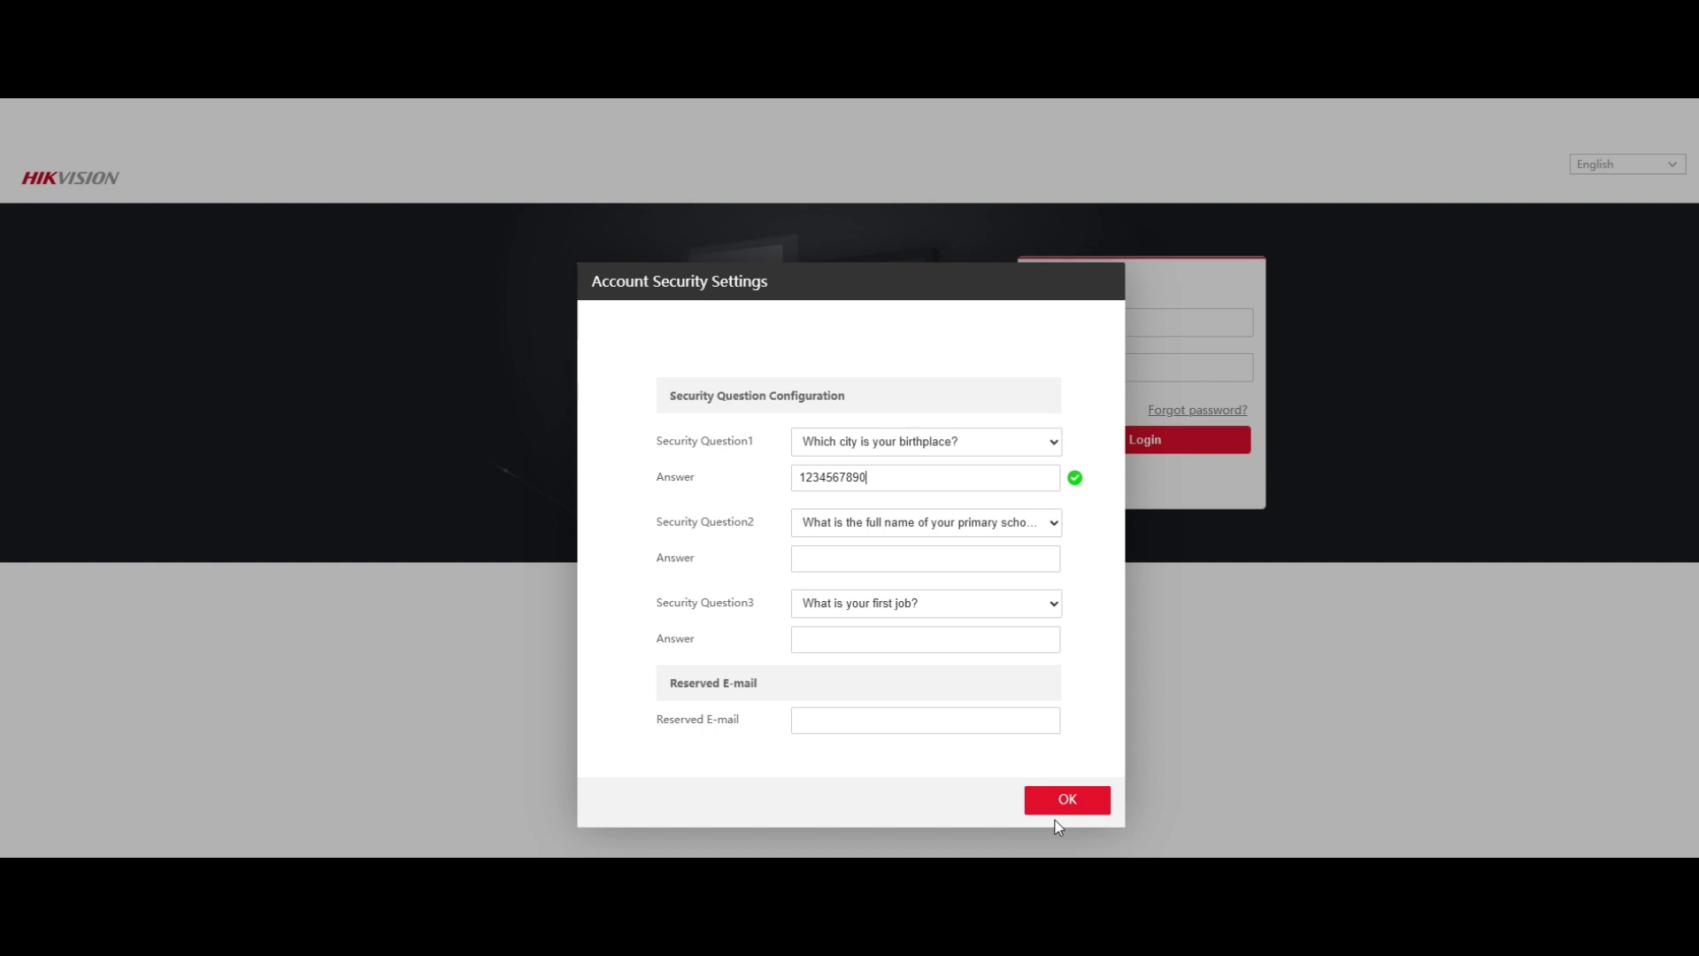
pyautogui.click(1037, 787)
pyautogui.click(929, 556)
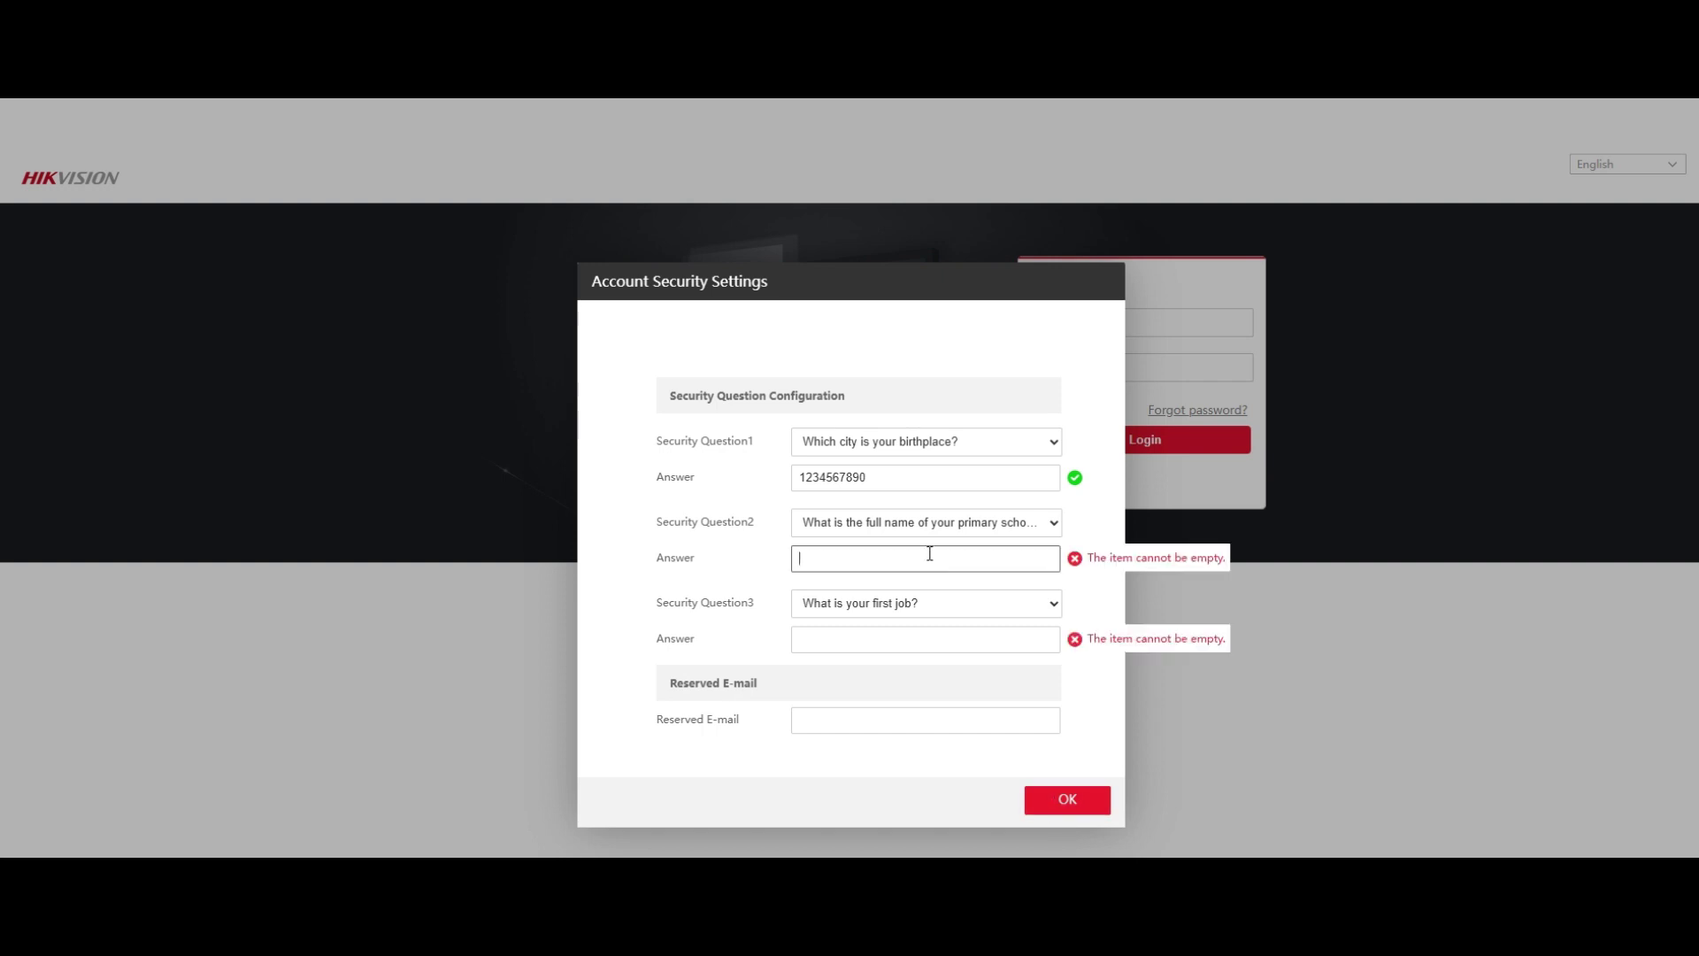
pyautogui.write('09876543210')
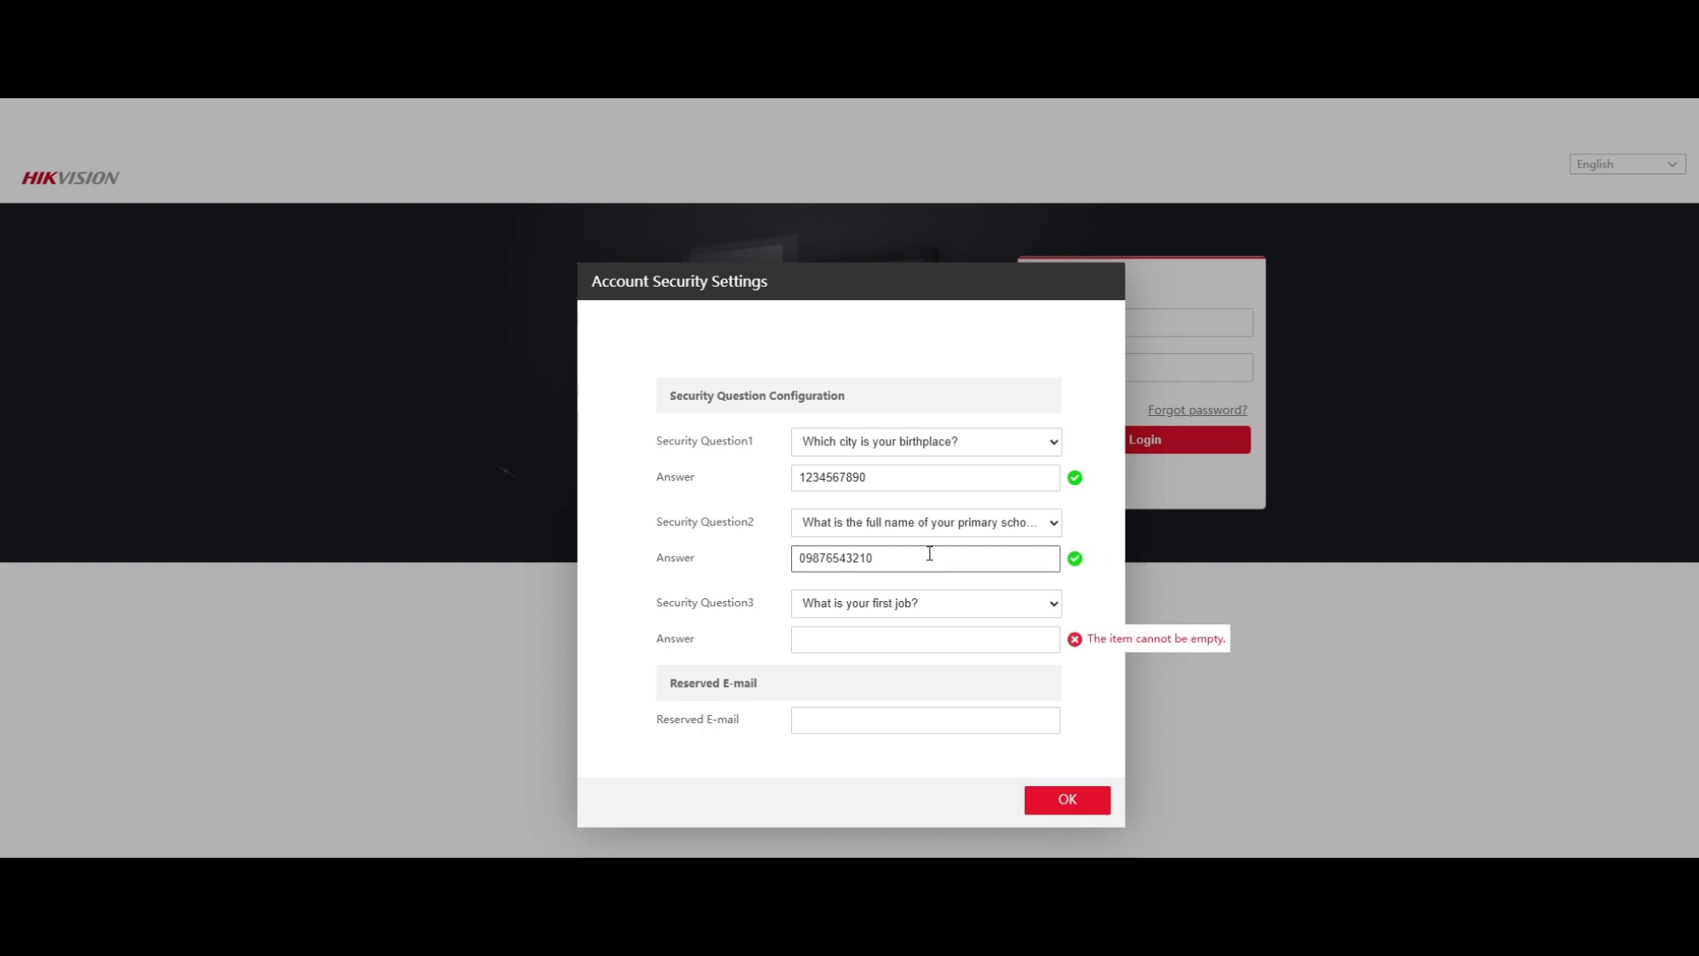
pyautogui.click(887, 635)
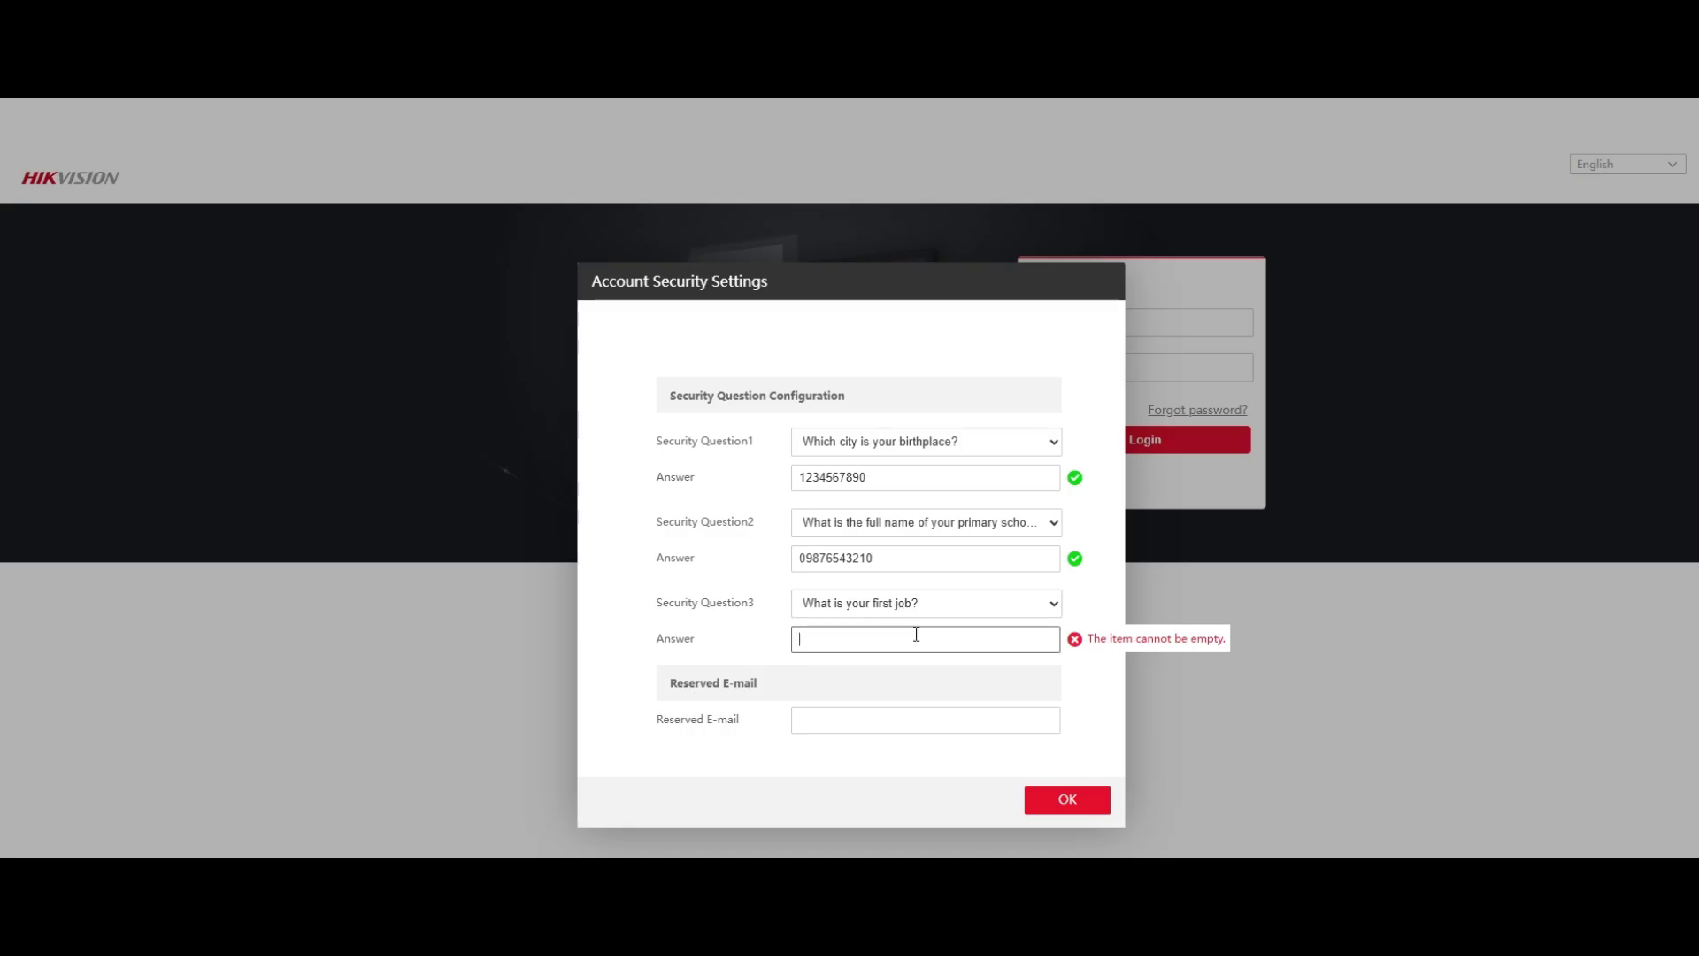
pyautogui.write('258963')
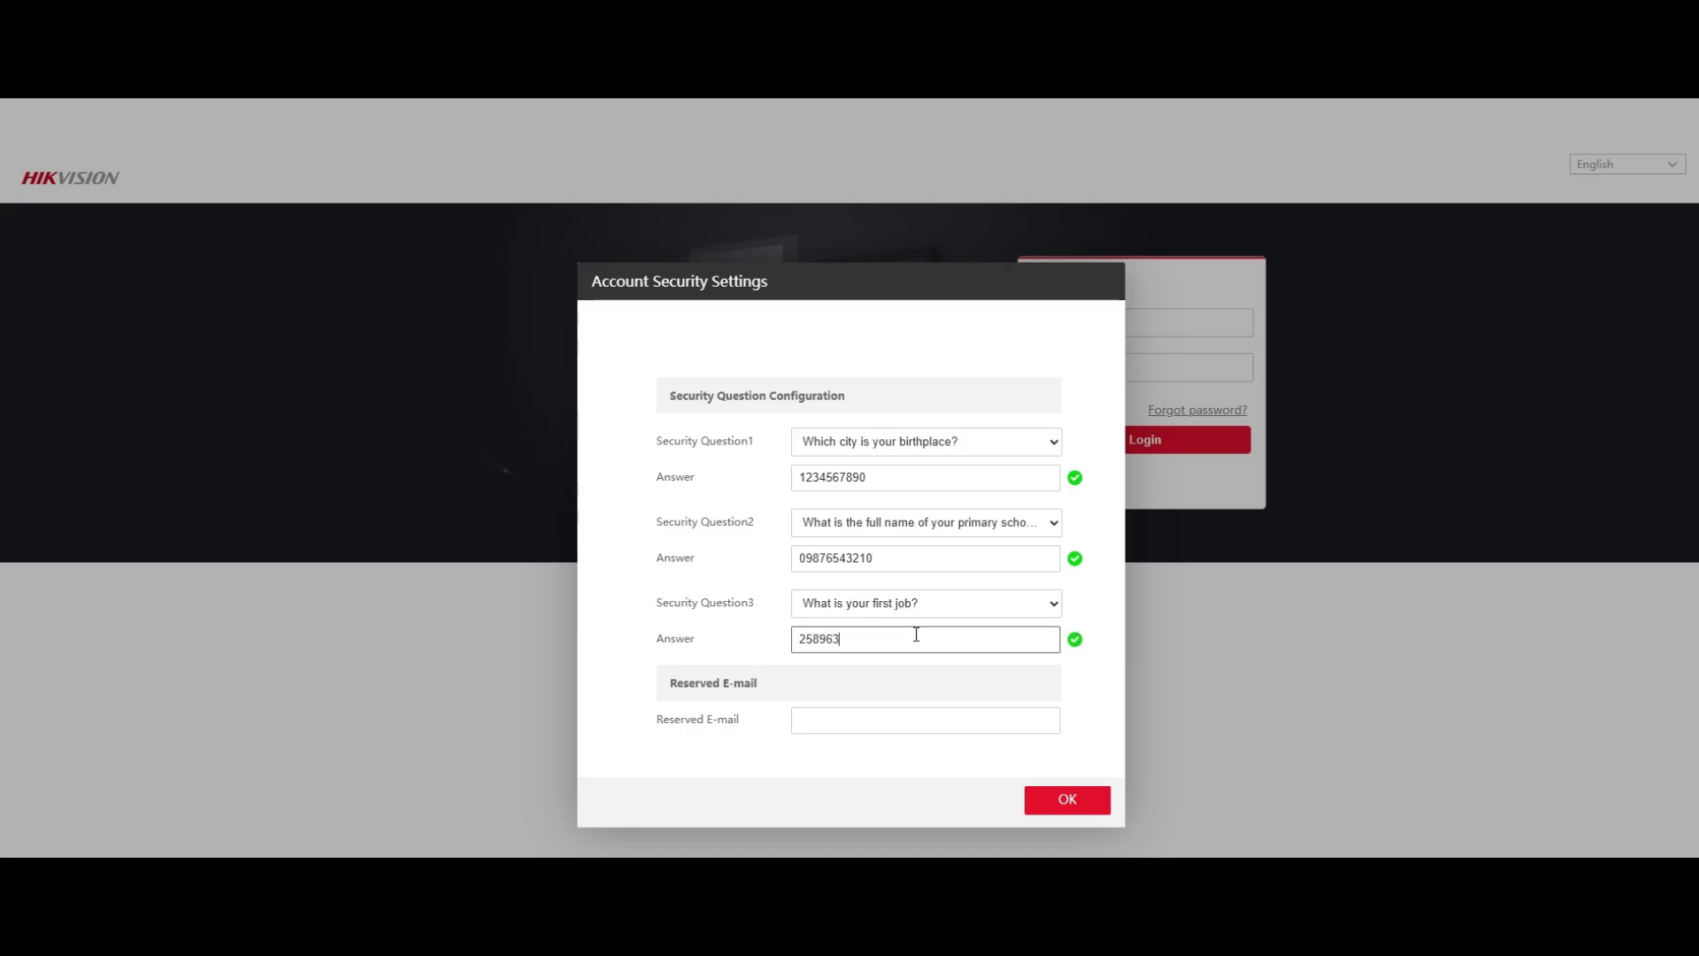
pyautogui.write('16')
pyautogui.click(1067, 799)
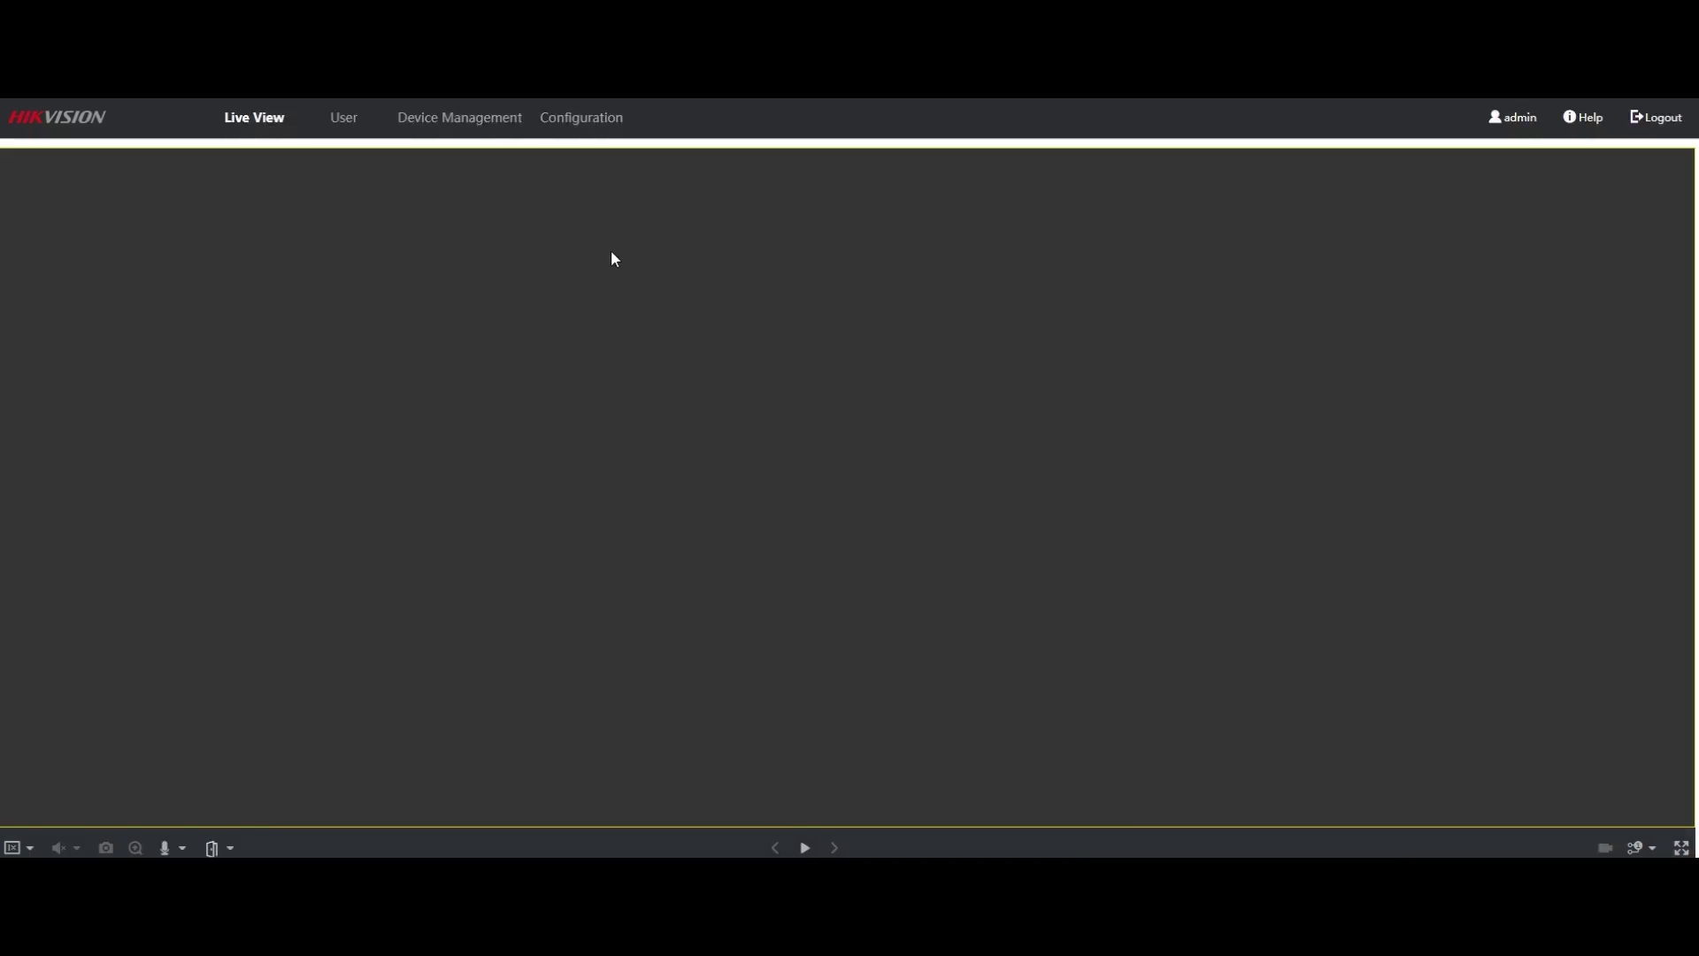
# In the SIP settings, enter register user name 203 and the registration password.
pyautogui.click(591, 118)
pyautogui.click(412, 252)
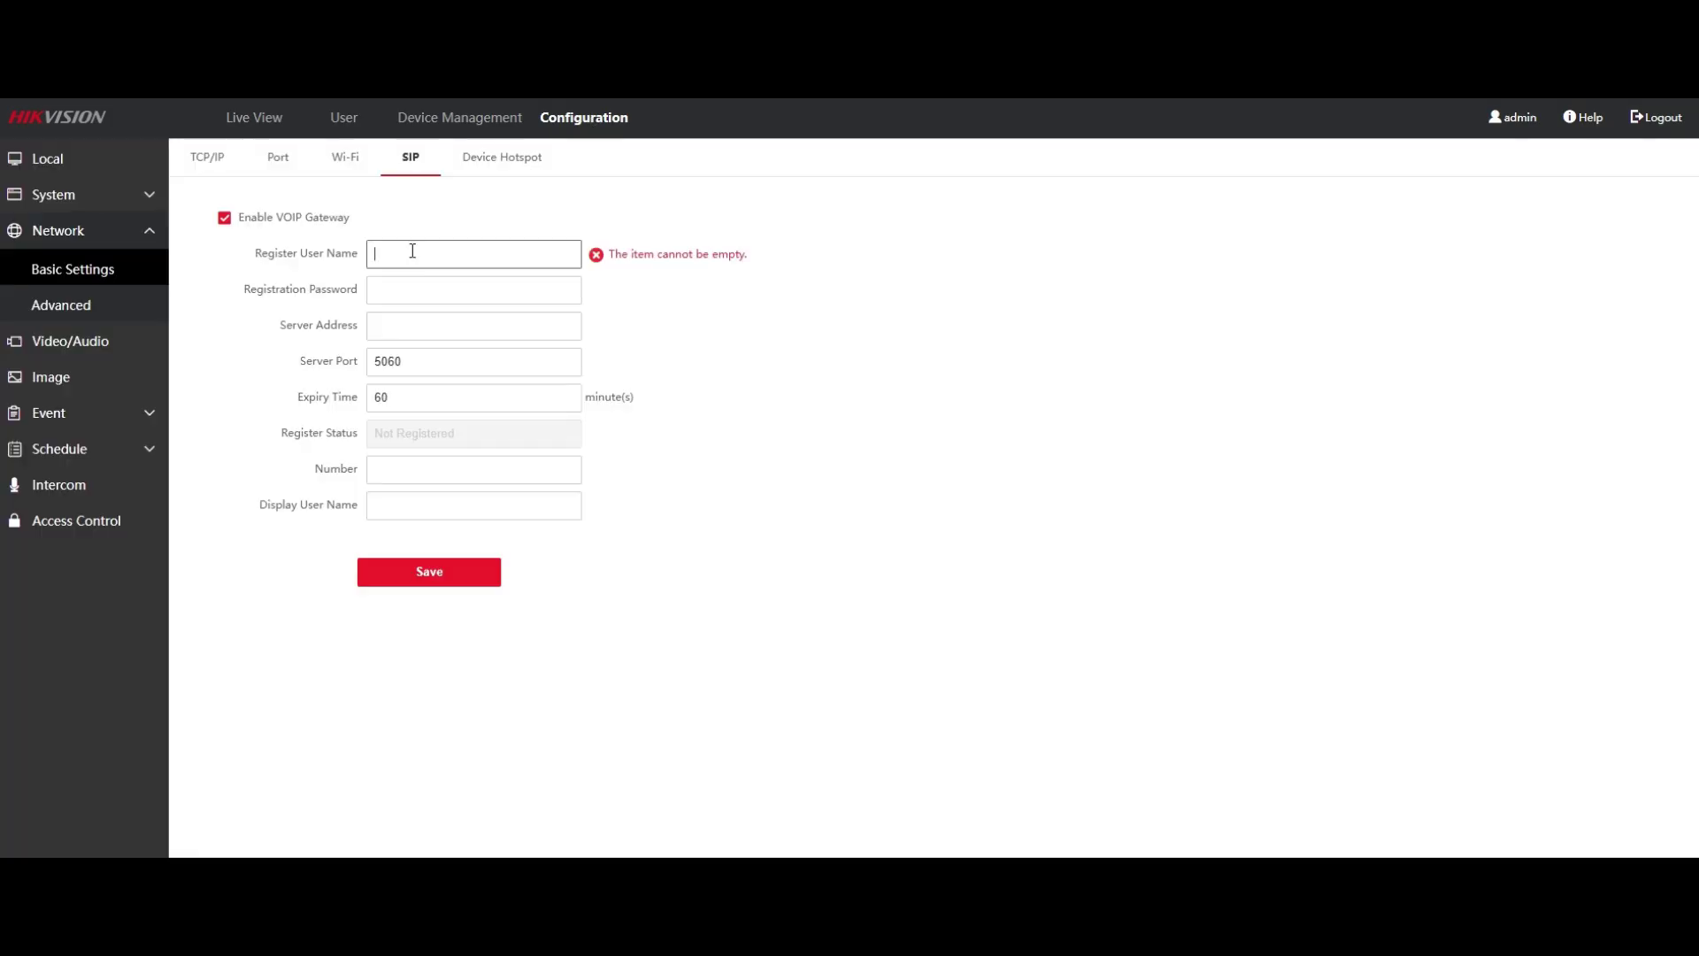
pyautogui.click(413, 251)
pyautogui.write('203')
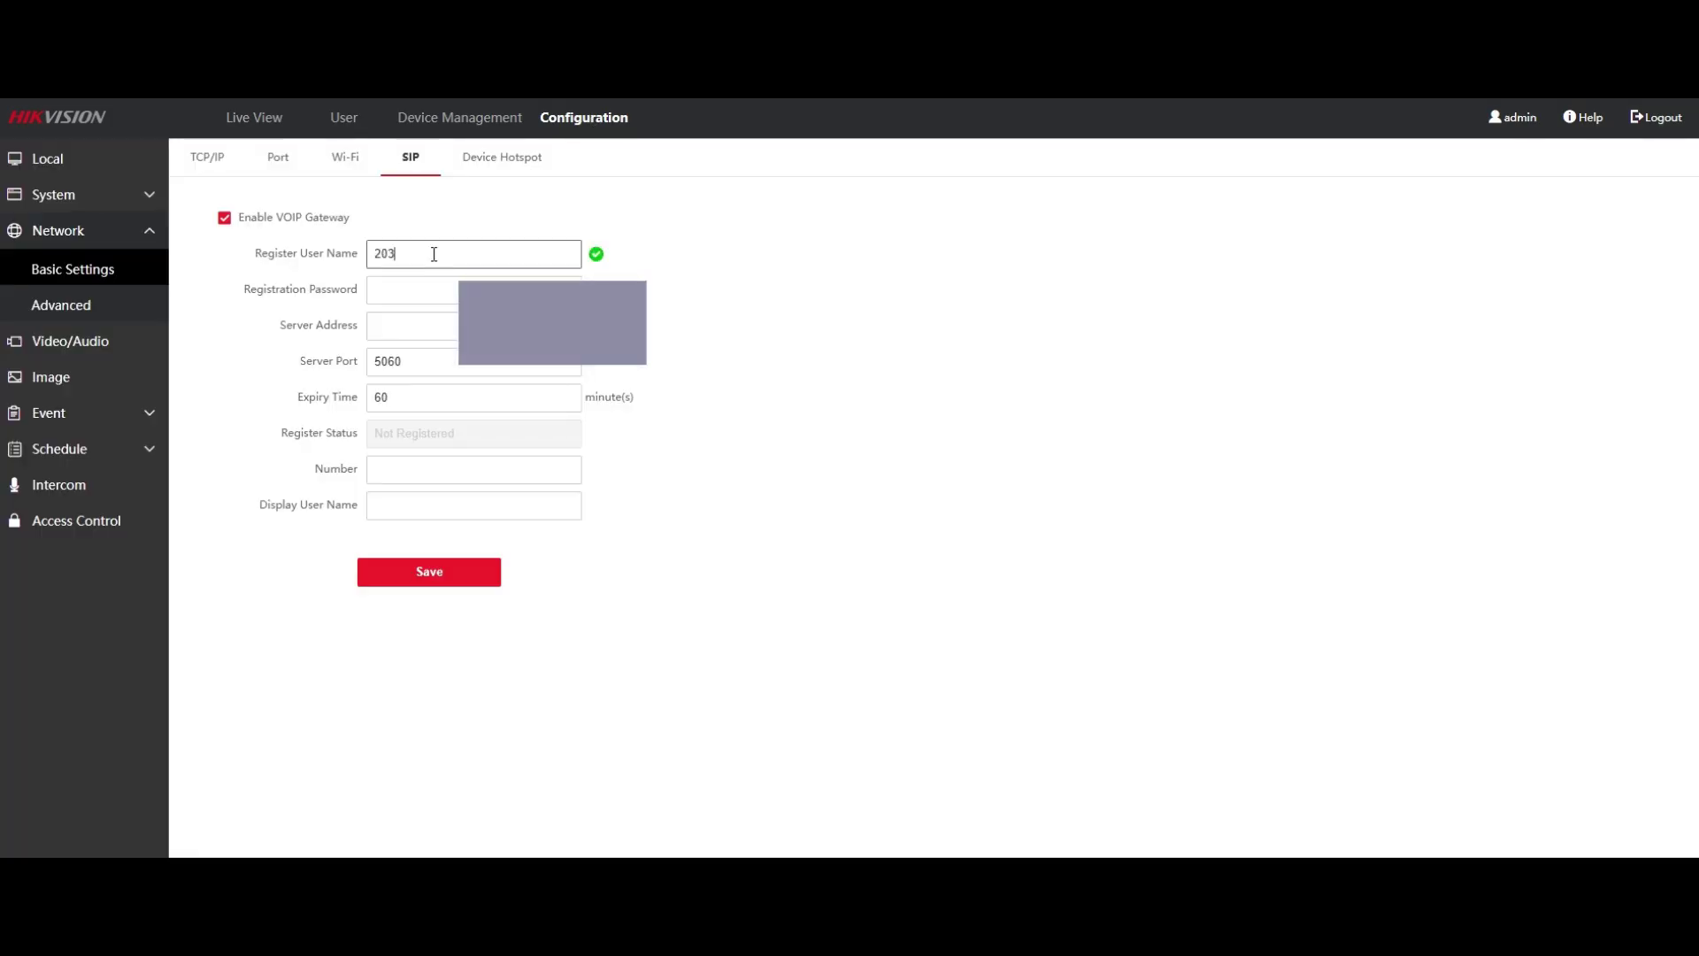
pyautogui.press('Tab')
pyautogui.write('1234')
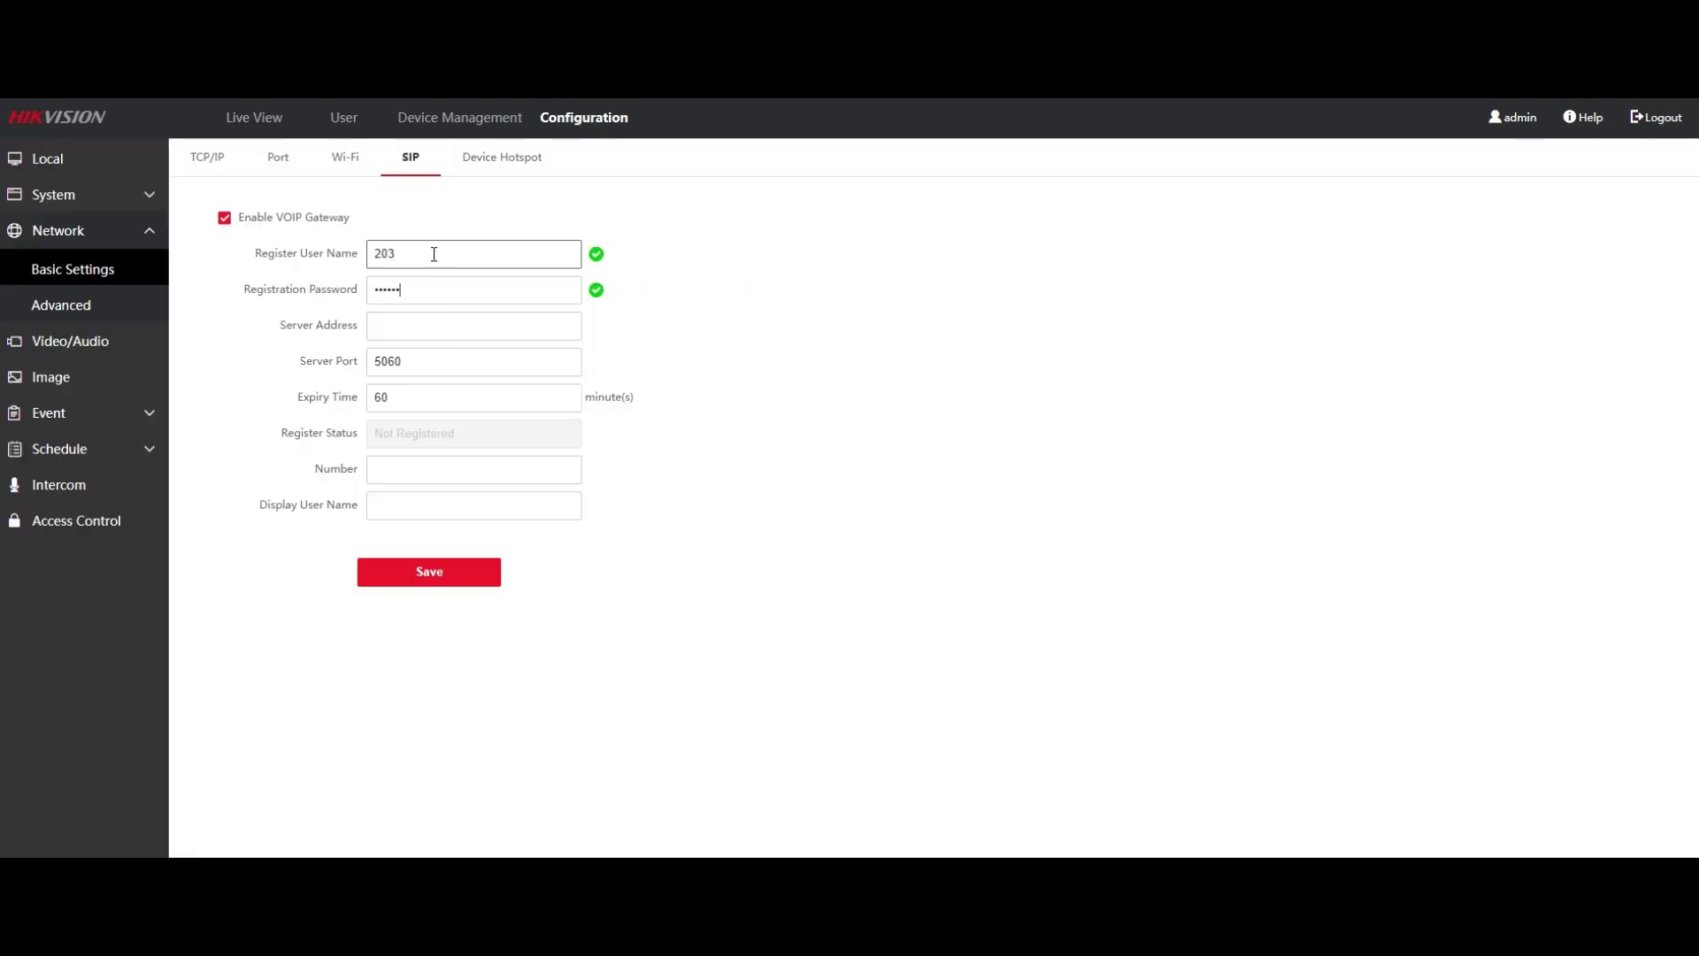
pyautogui.hotkey('ctrl', 'a')
pyautogui.write('1')
# Enter the SIP server address, port 5060, number 203 and display name 203, then save.
pyautogui.press('Tab')
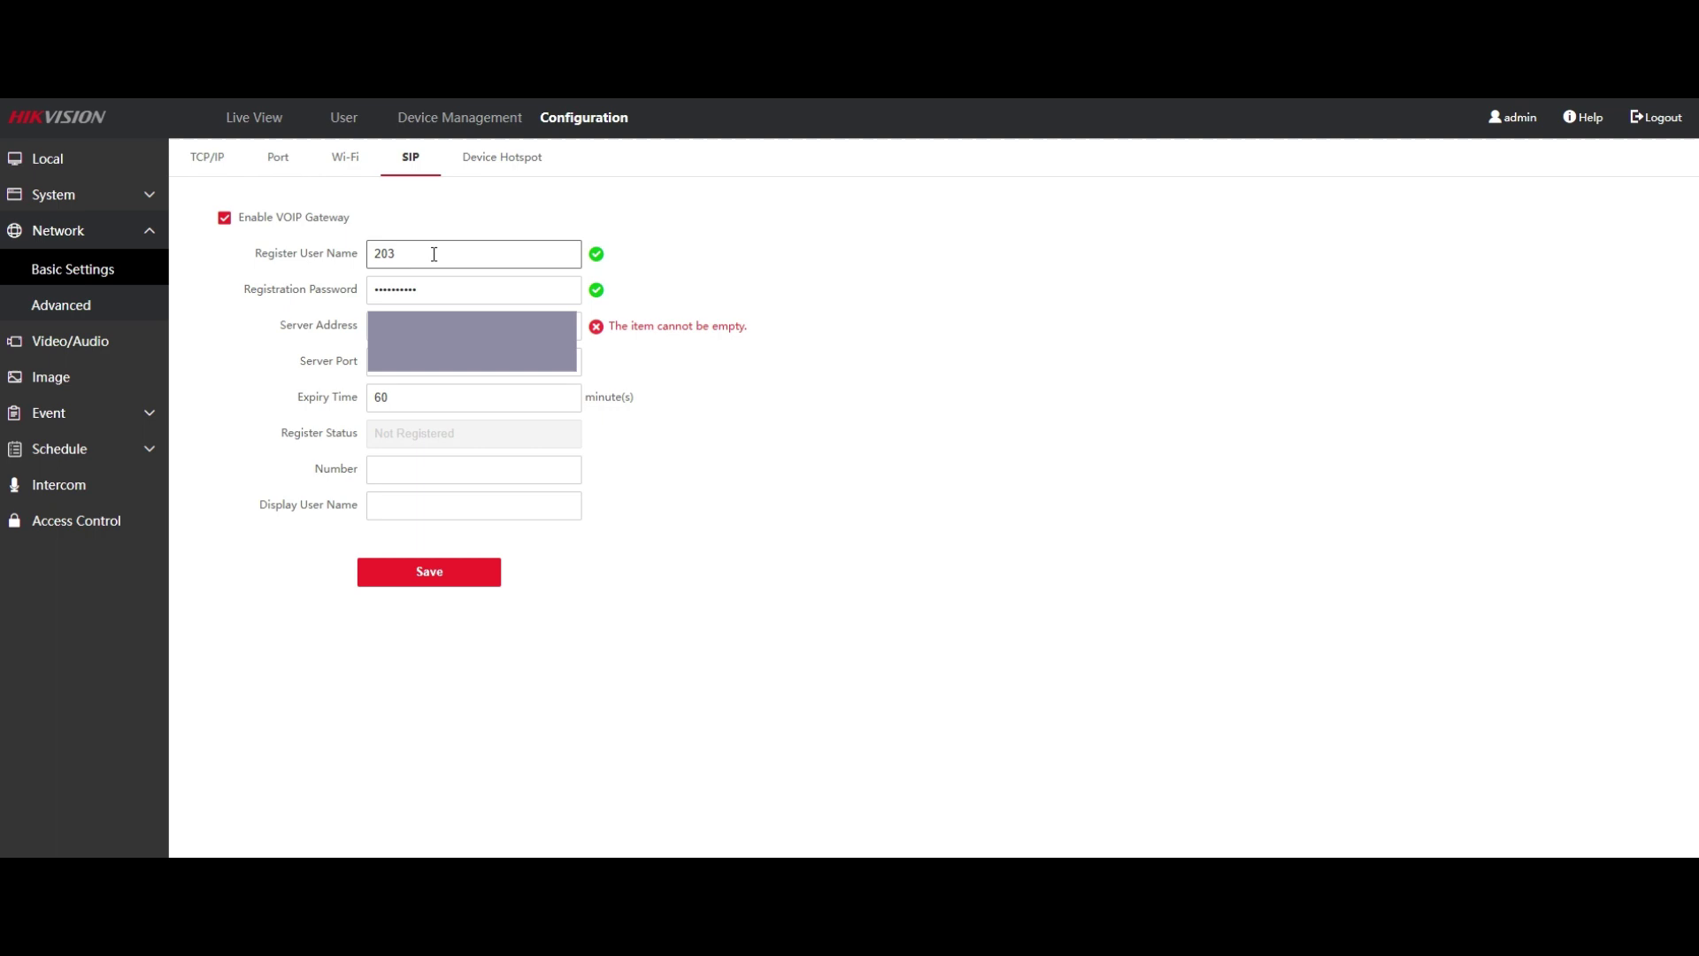
pyautogui.hotkey('ctrl', 'v')
pyautogui.press('BackSpace')
pyautogui.press('Tab')
pyautogui.press('BackSpace')
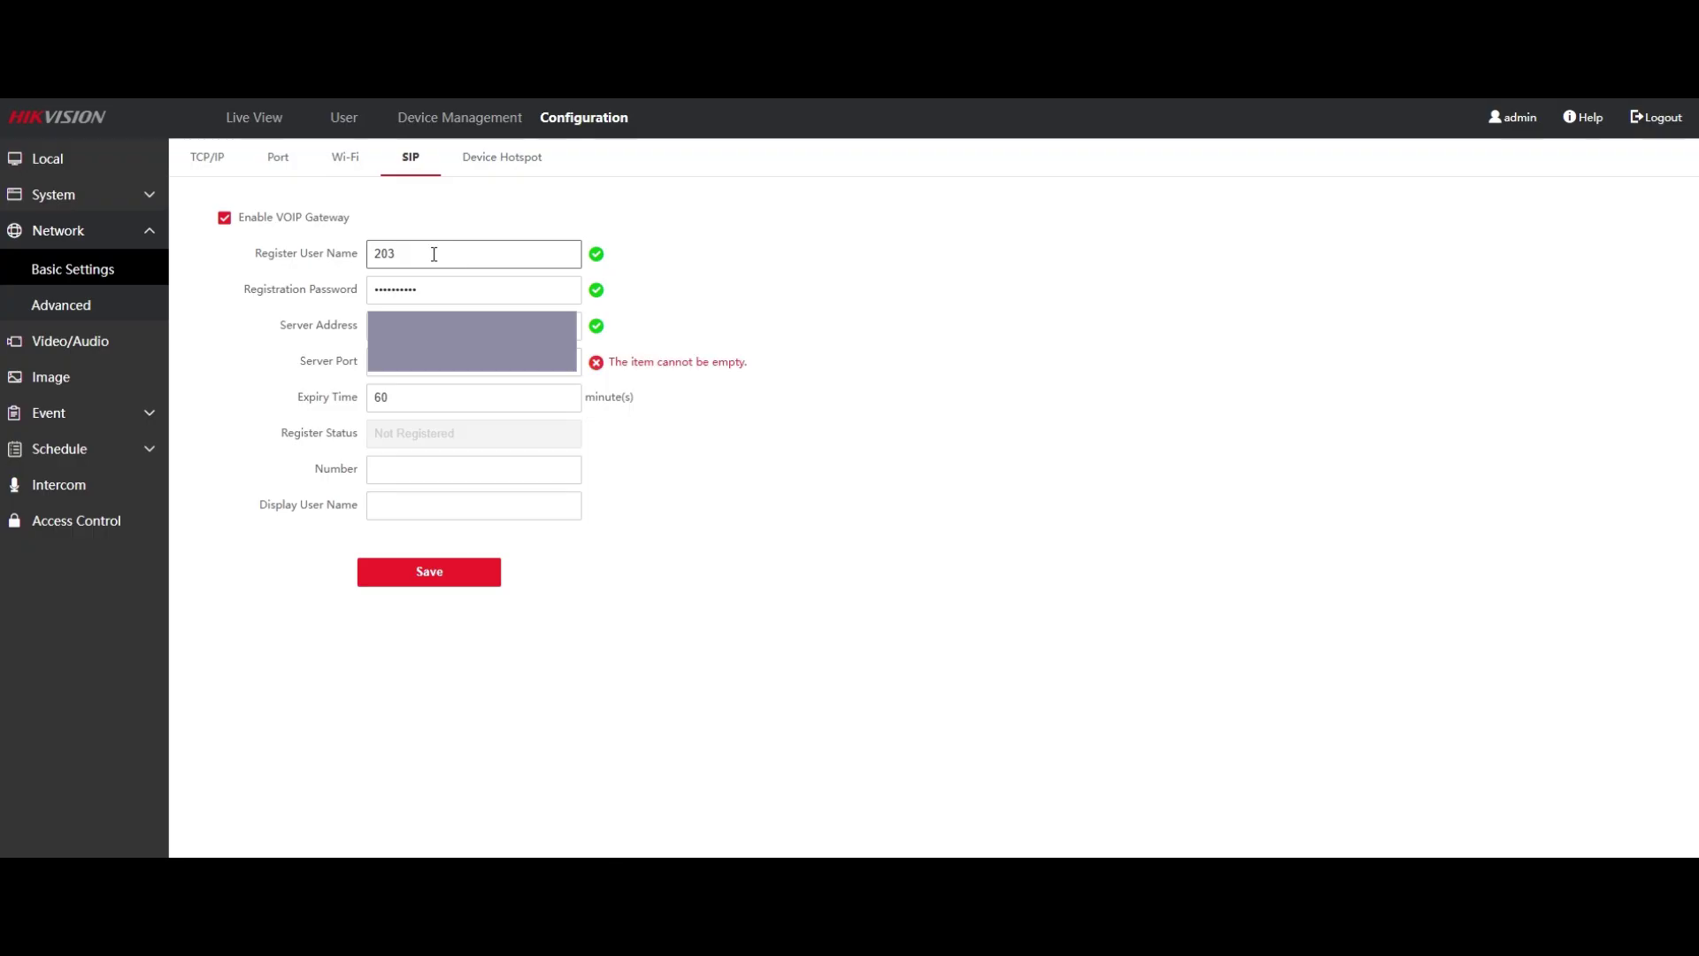
pyautogui.write('5060')
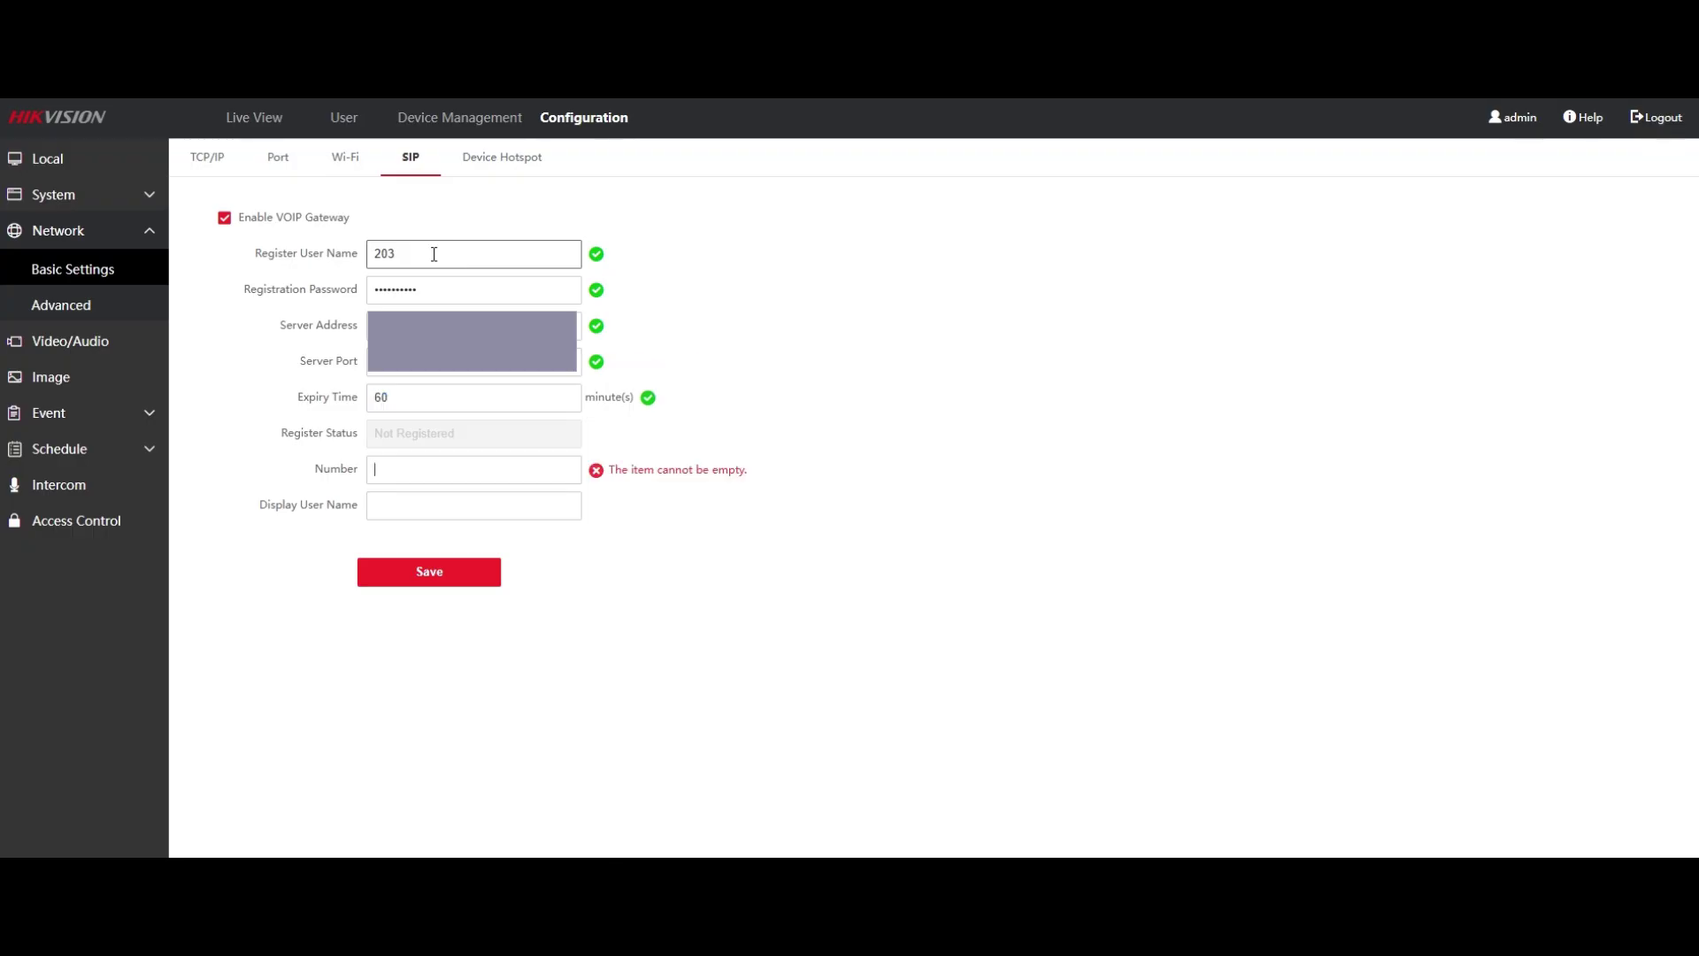
pyautogui.write('203')
pyautogui.press('Tab')
pyautogui.write('203')
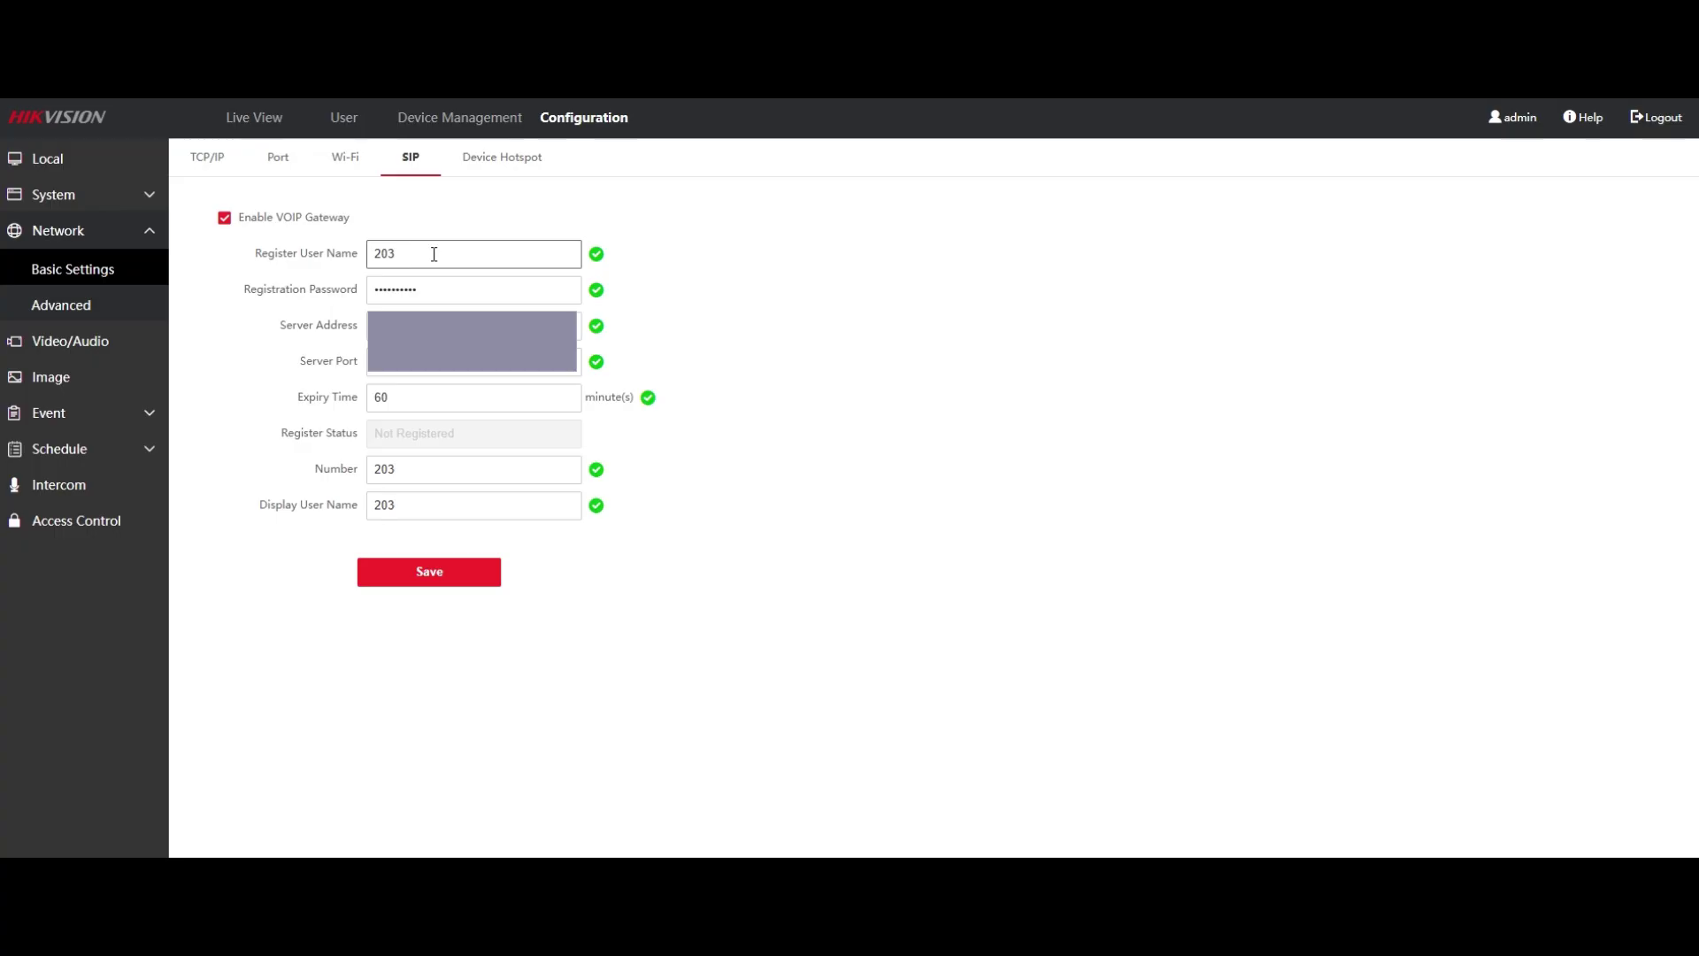
pyautogui.click(440, 577)
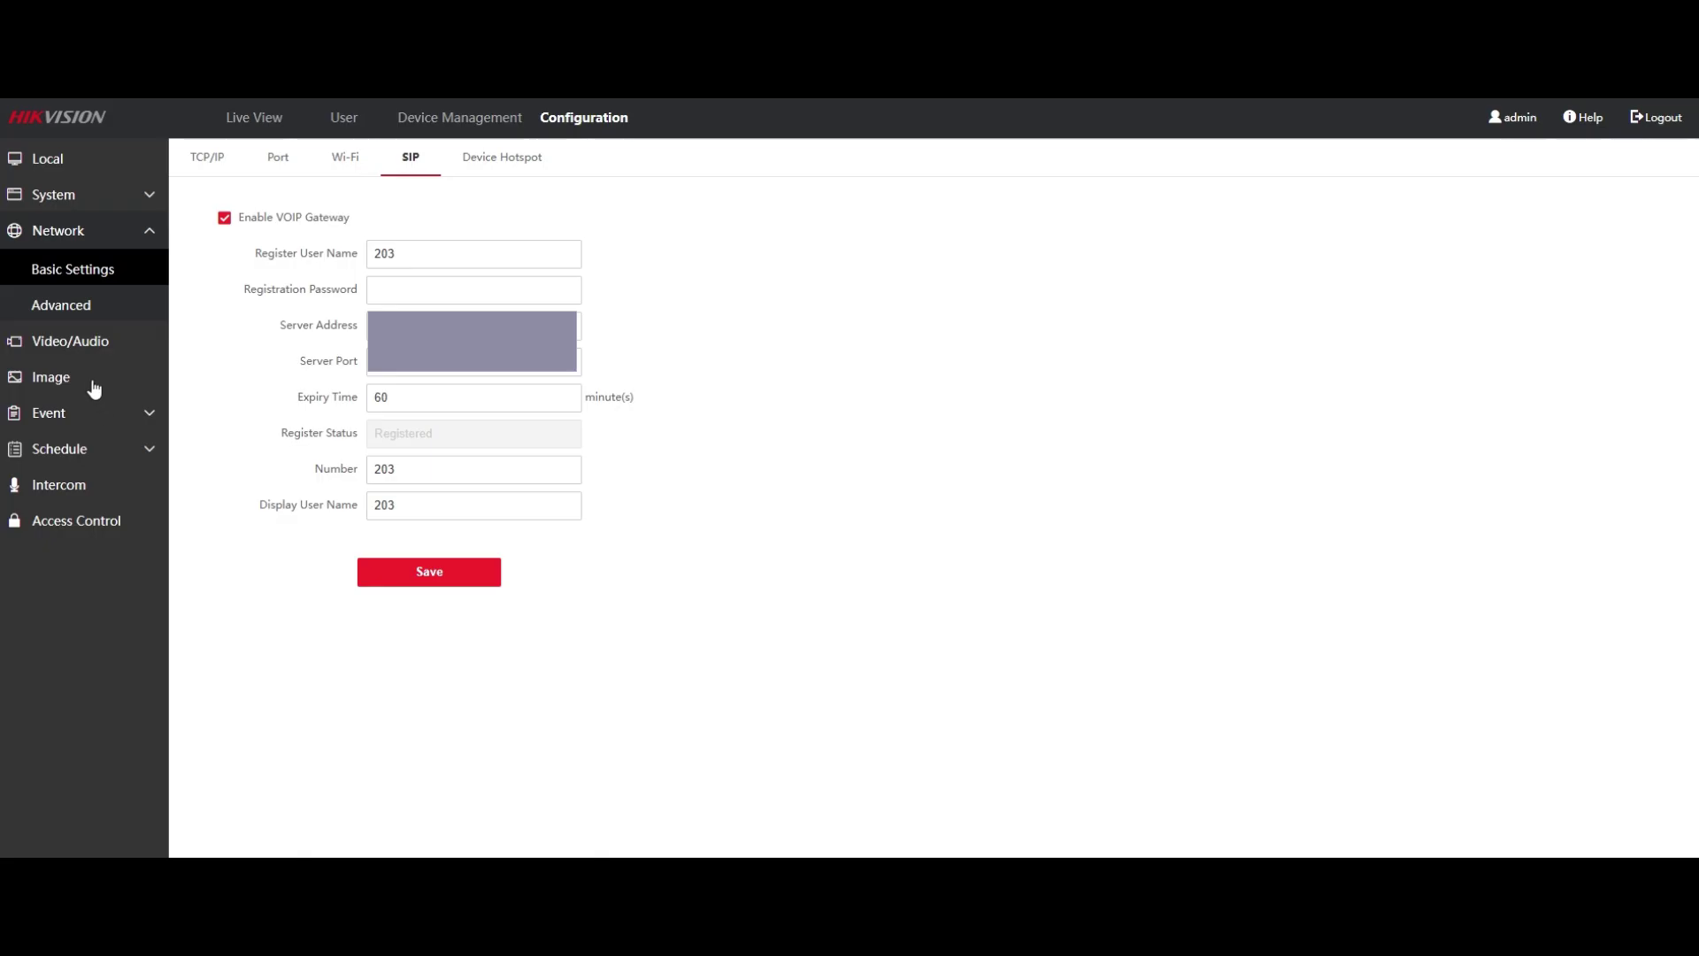
# Look through the intercom settings tabs and bring up Number Settings.
pyautogui.click(89, 485)
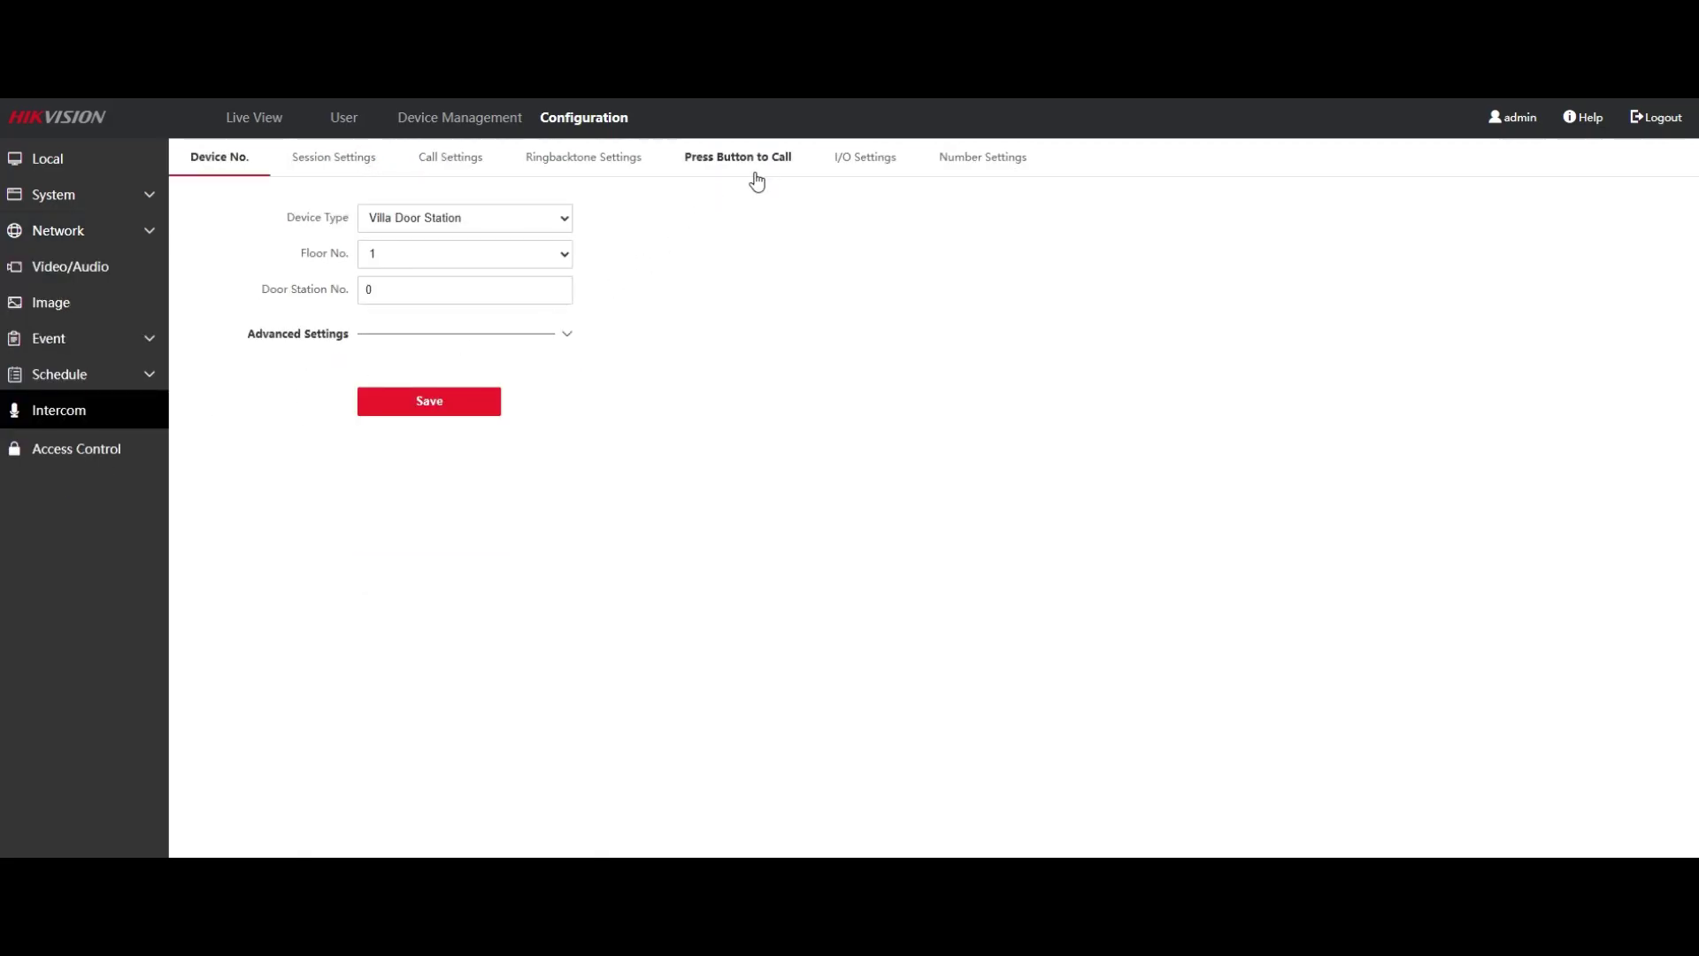
pyautogui.click(455, 168)
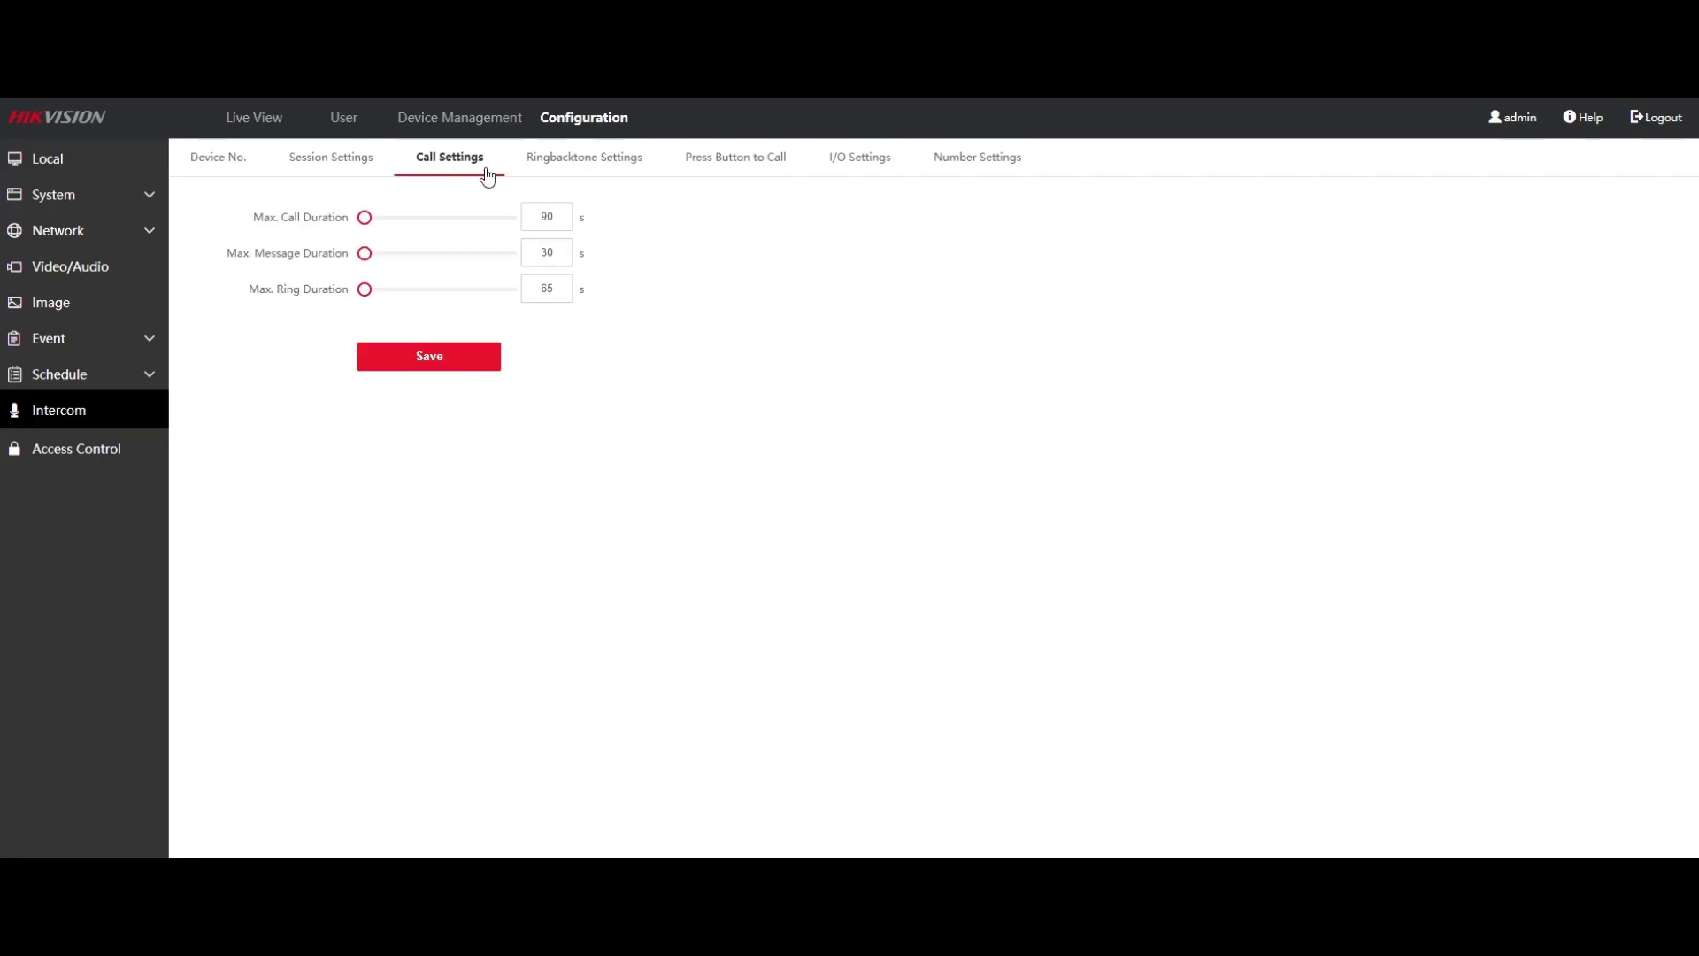
pyautogui.click(369, 168)
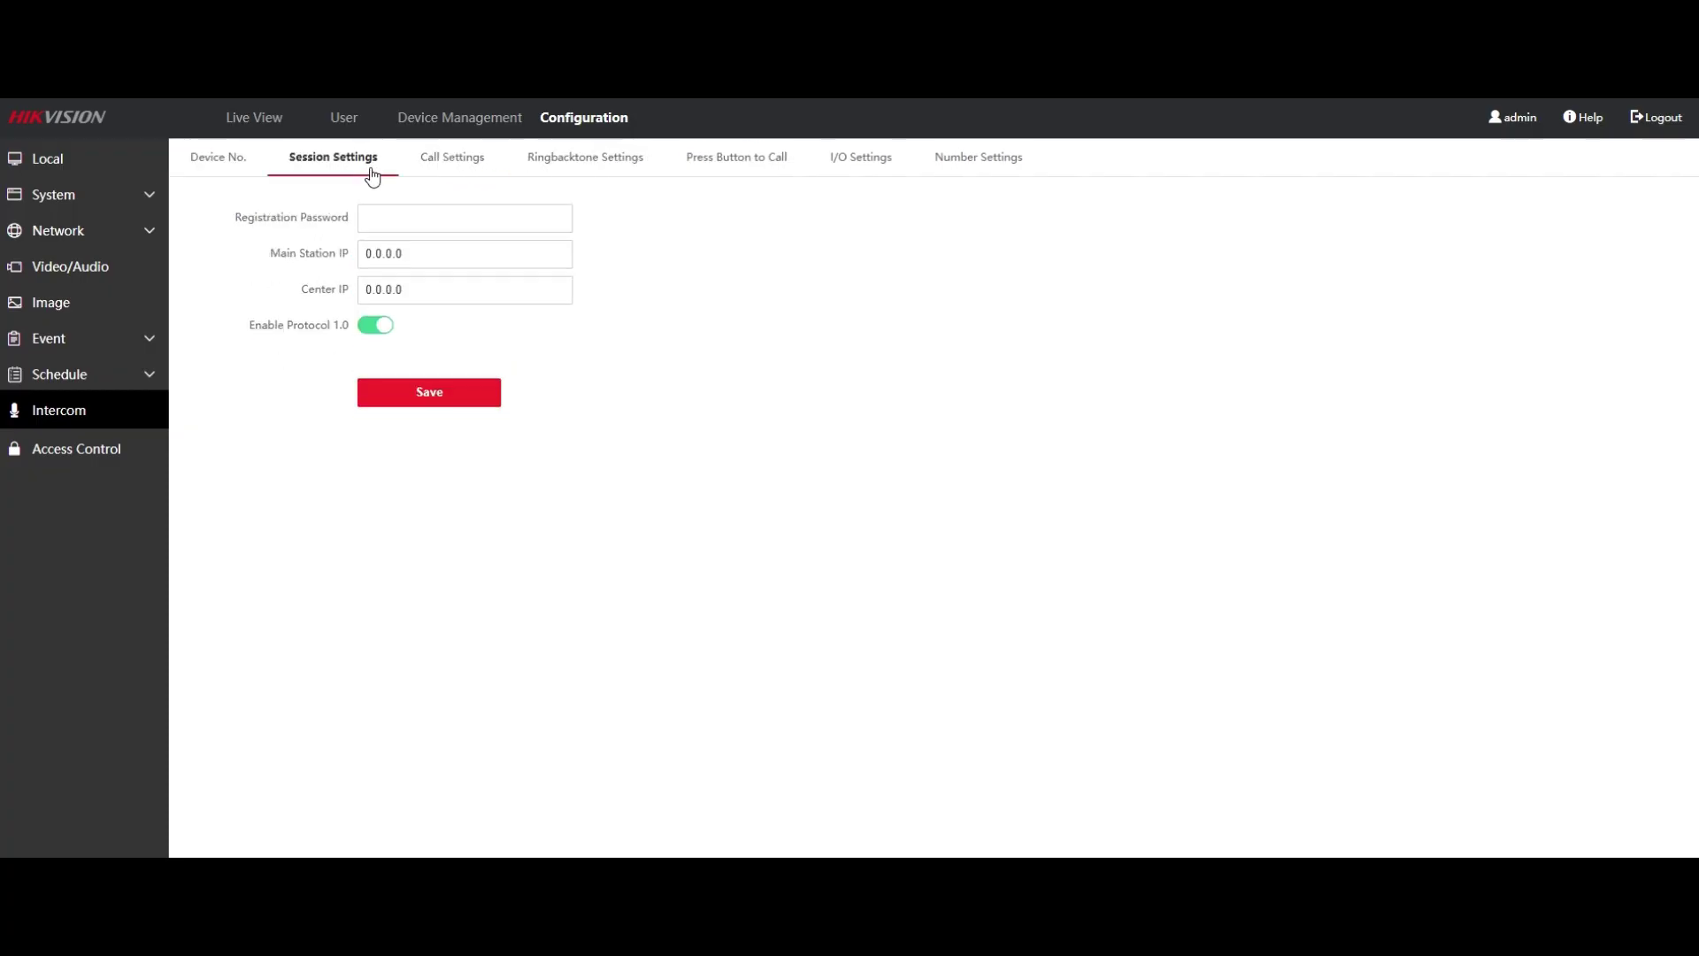
pyautogui.click(590, 168)
pyautogui.click(720, 170)
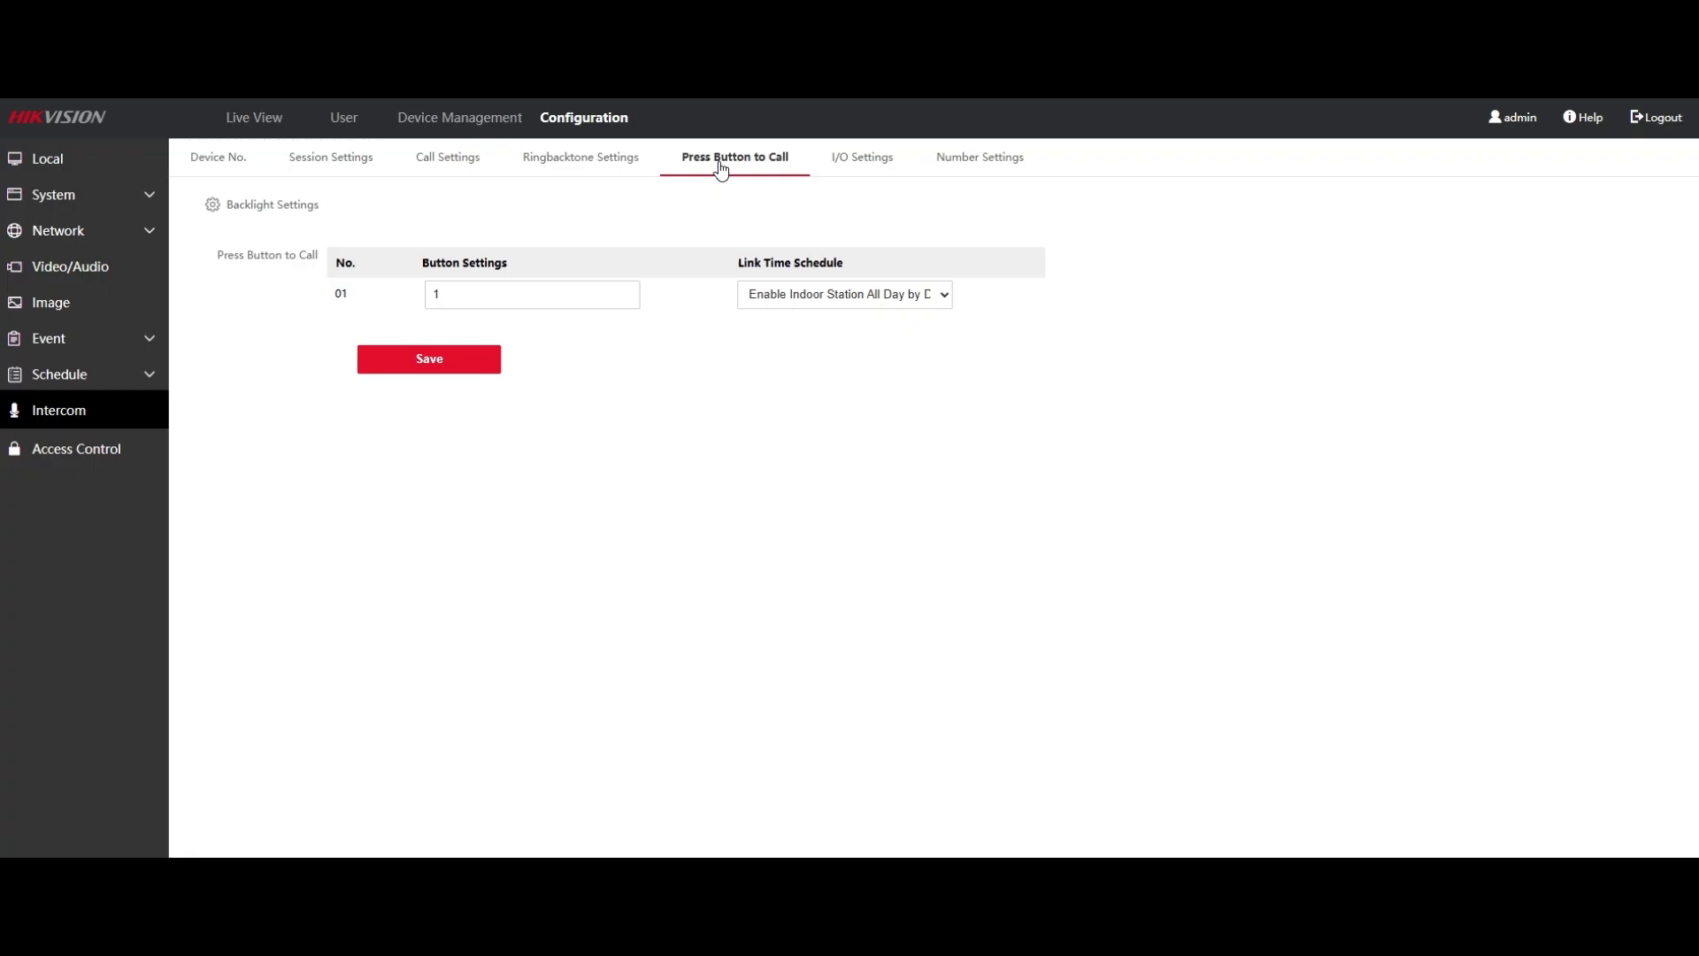
pyautogui.click(974, 170)
# Add a Room 1 entry with SIP1 104, then change SIP1 to 106 and confirm.
pyautogui.click(226, 207)
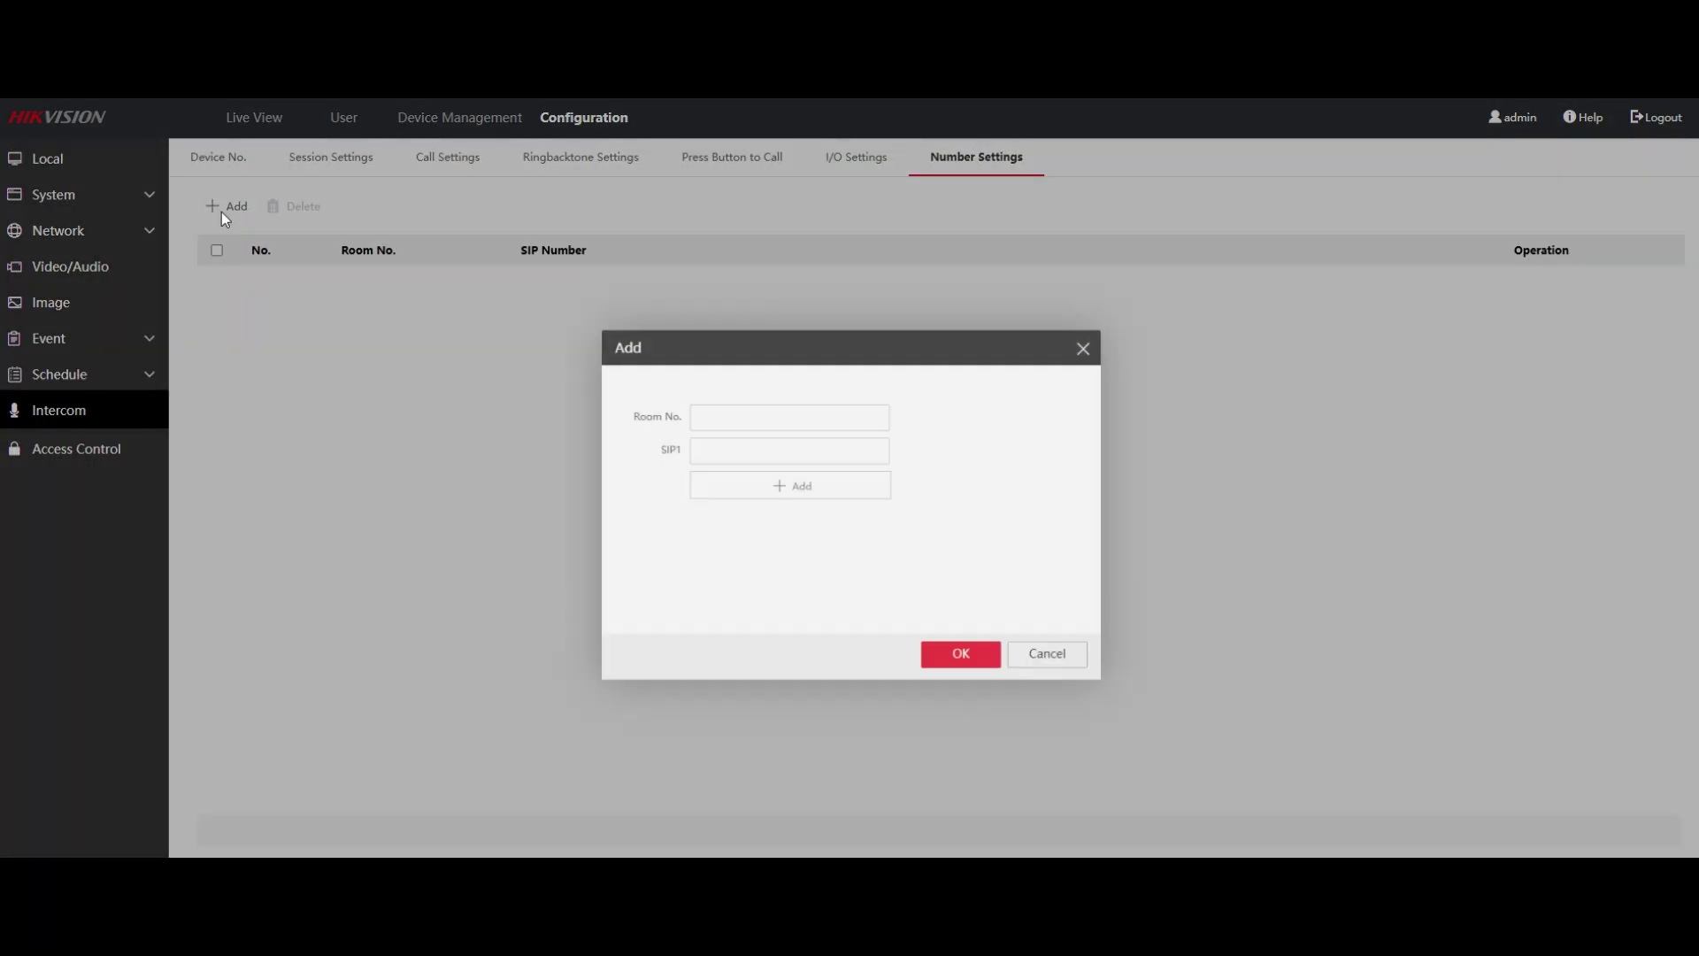
pyautogui.click(729, 410)
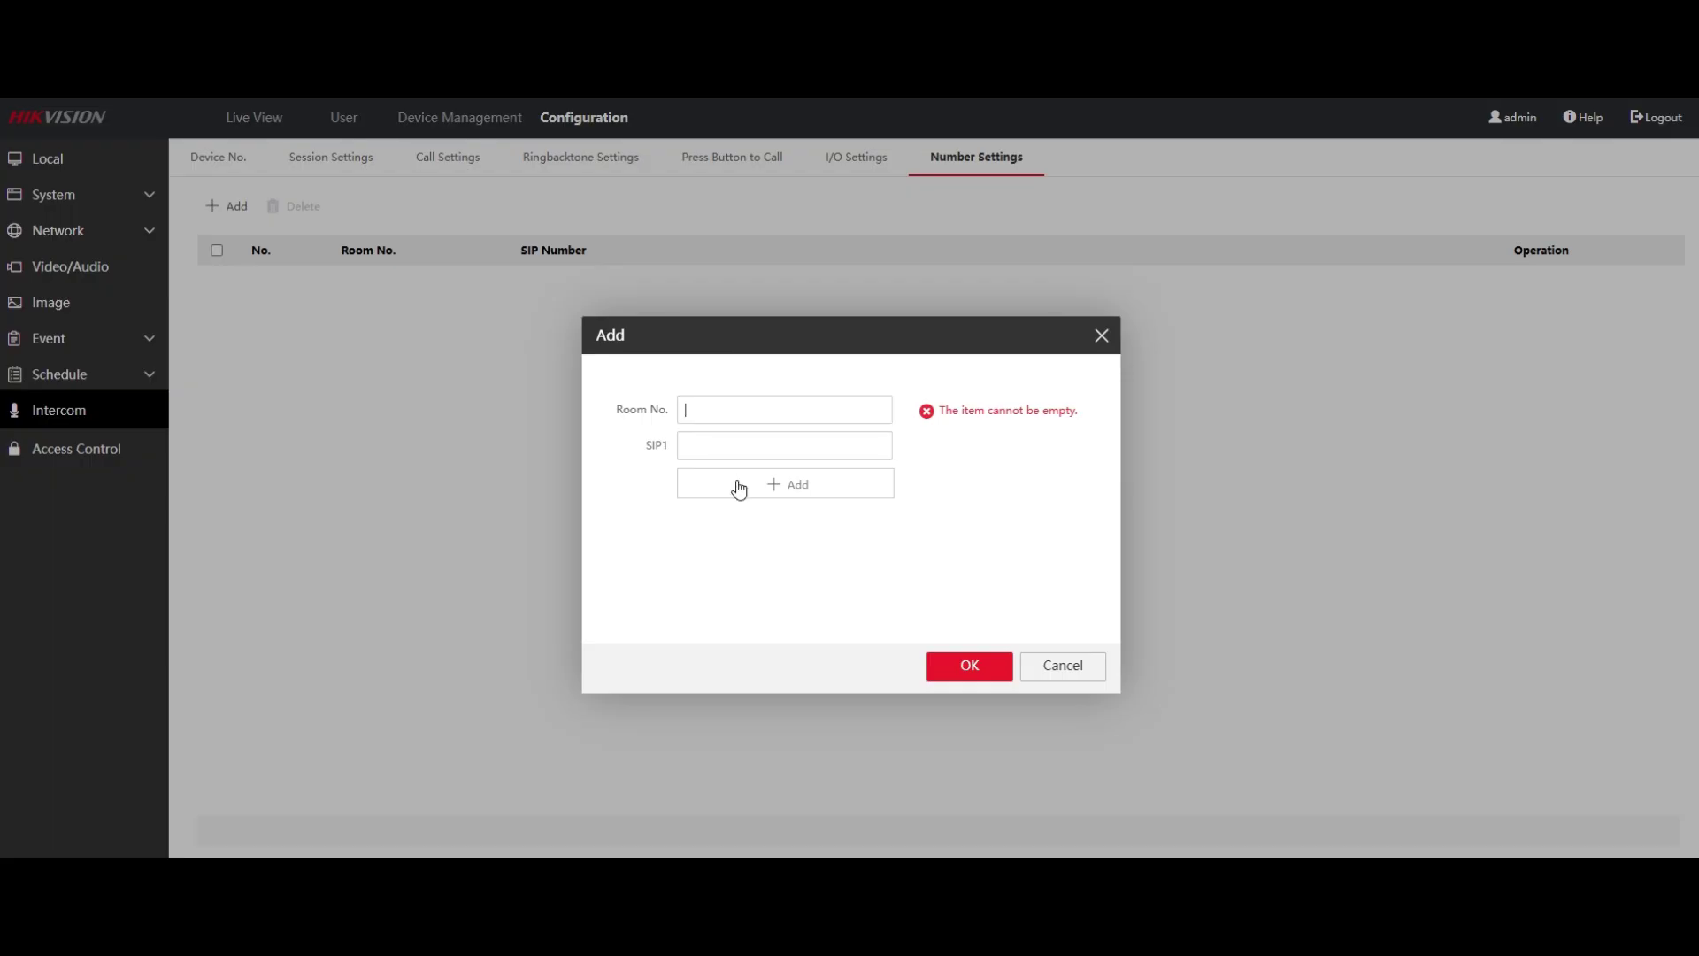
pyautogui.click(735, 448)
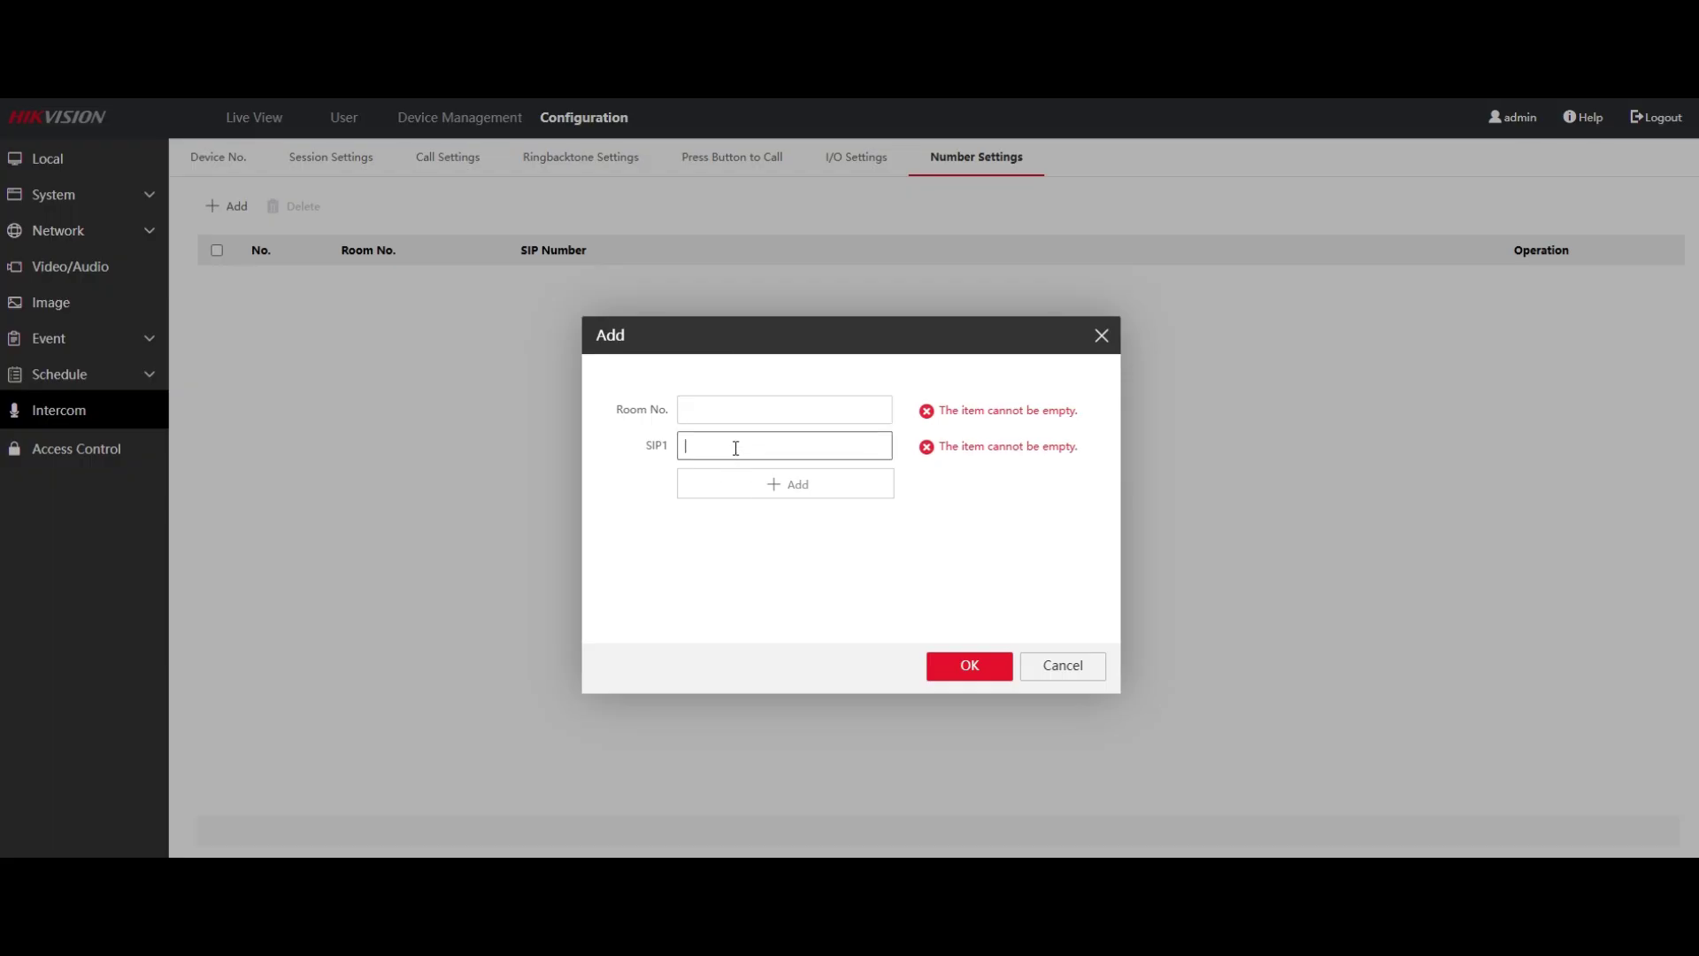
pyautogui.click(735, 413)
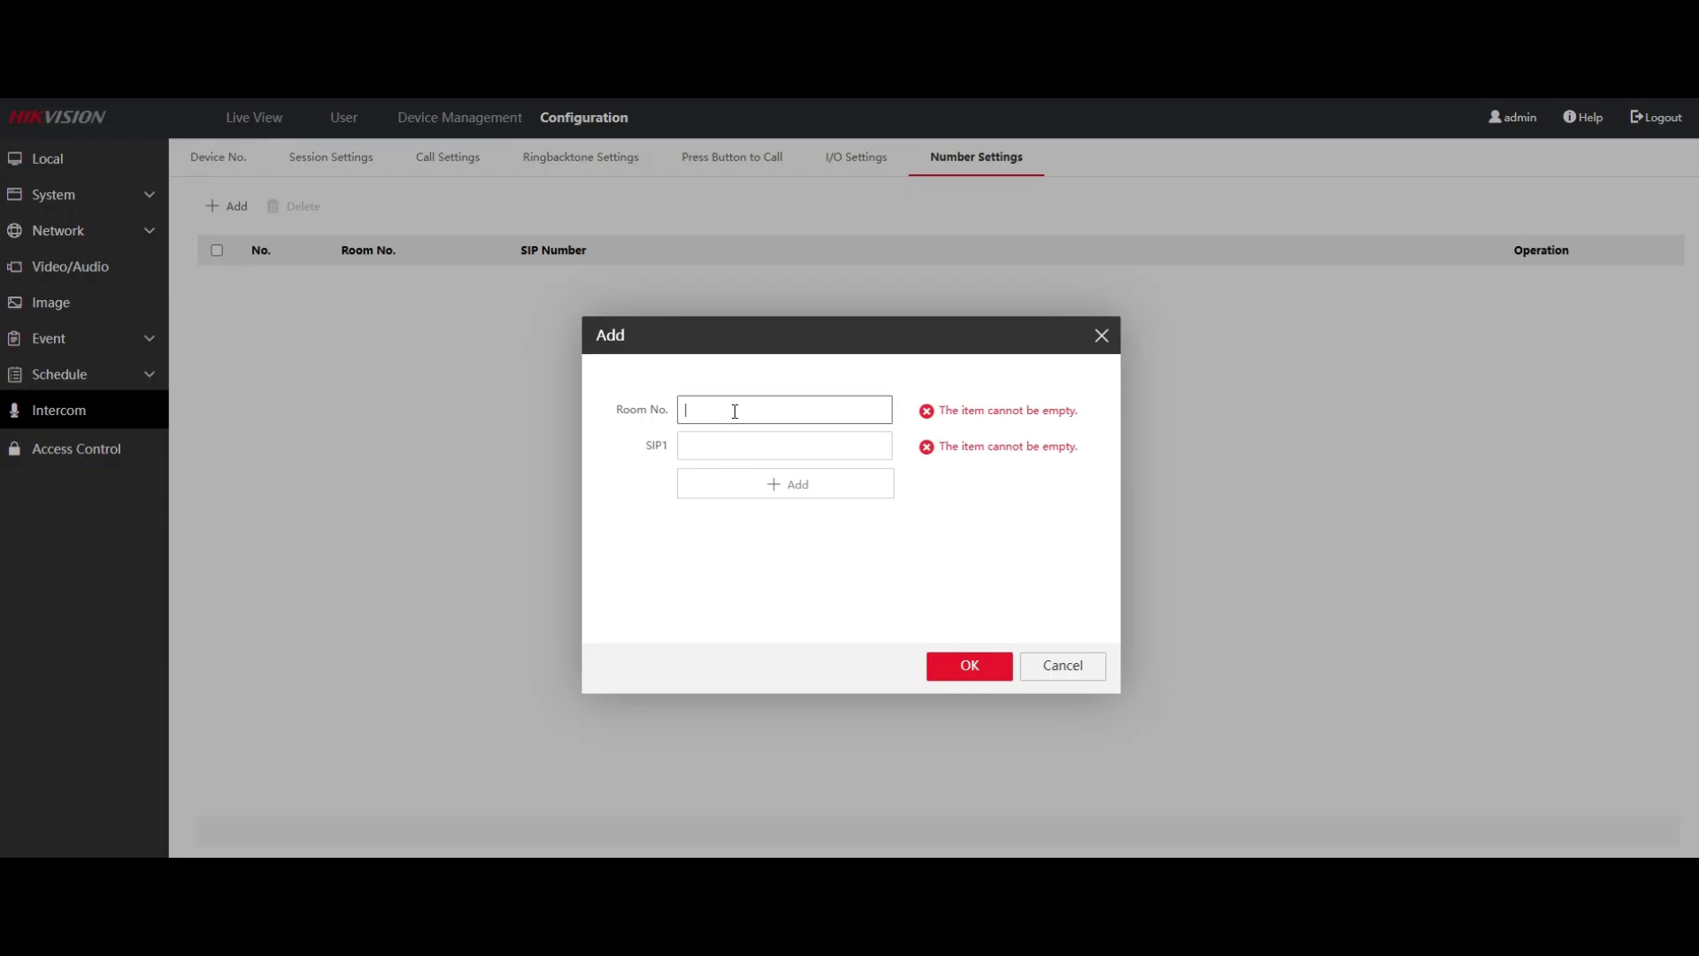
pyautogui.write('1')
pyautogui.click(742, 443)
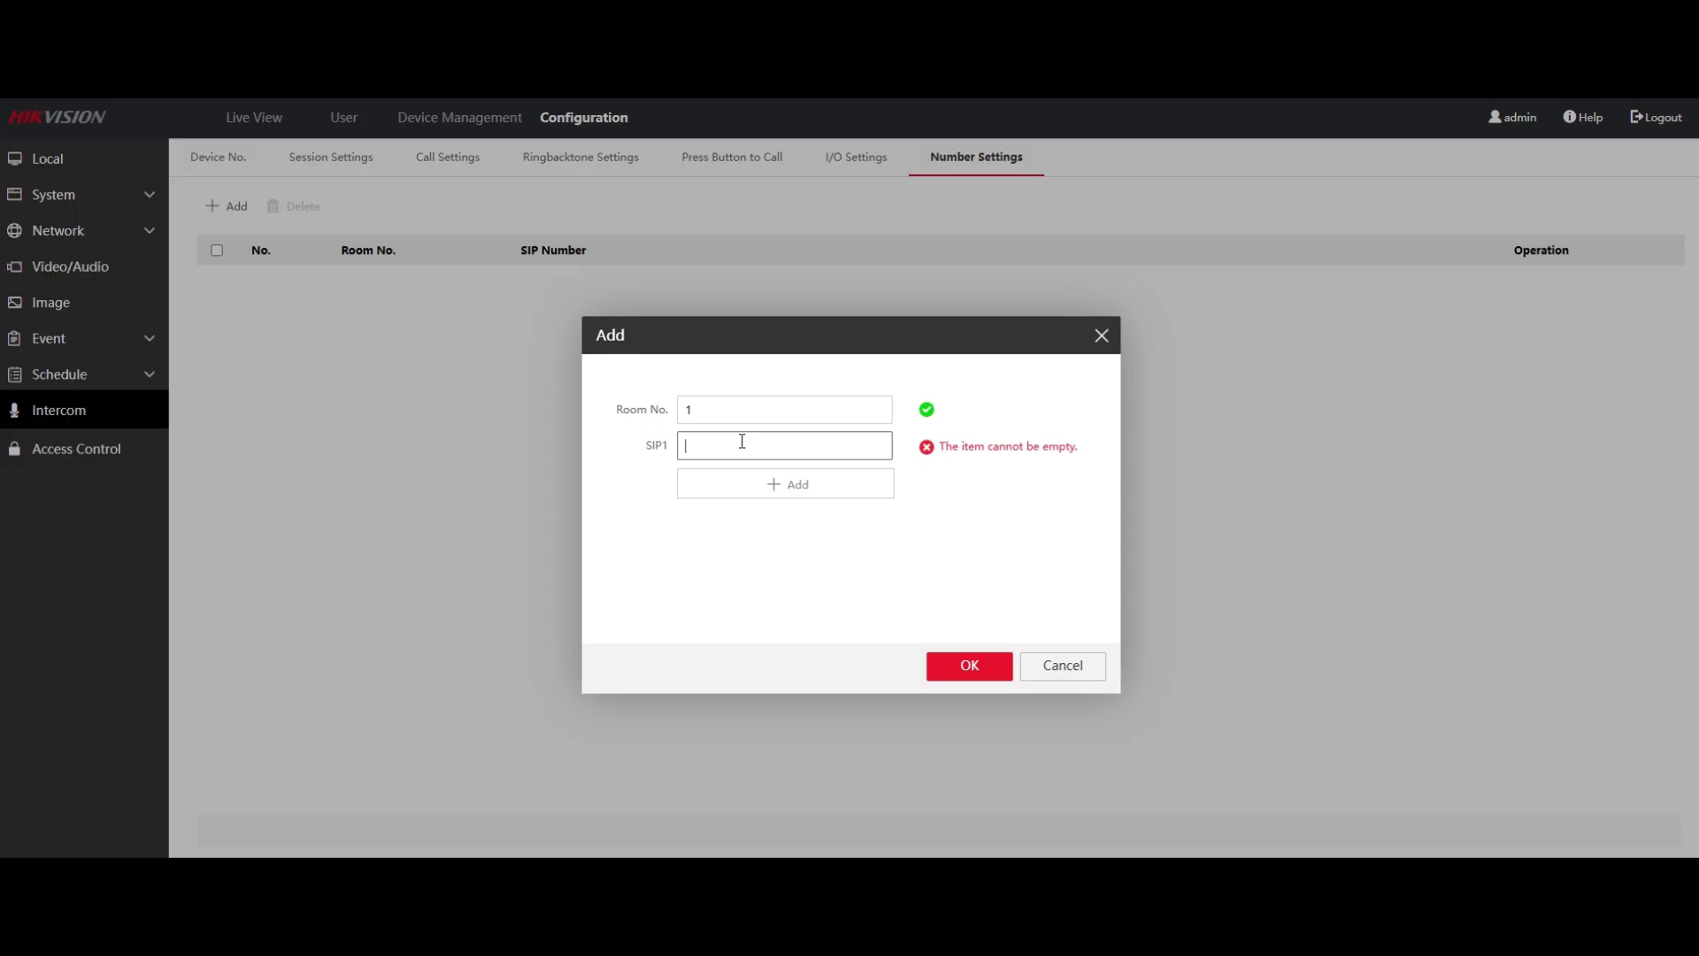
pyautogui.write('104')
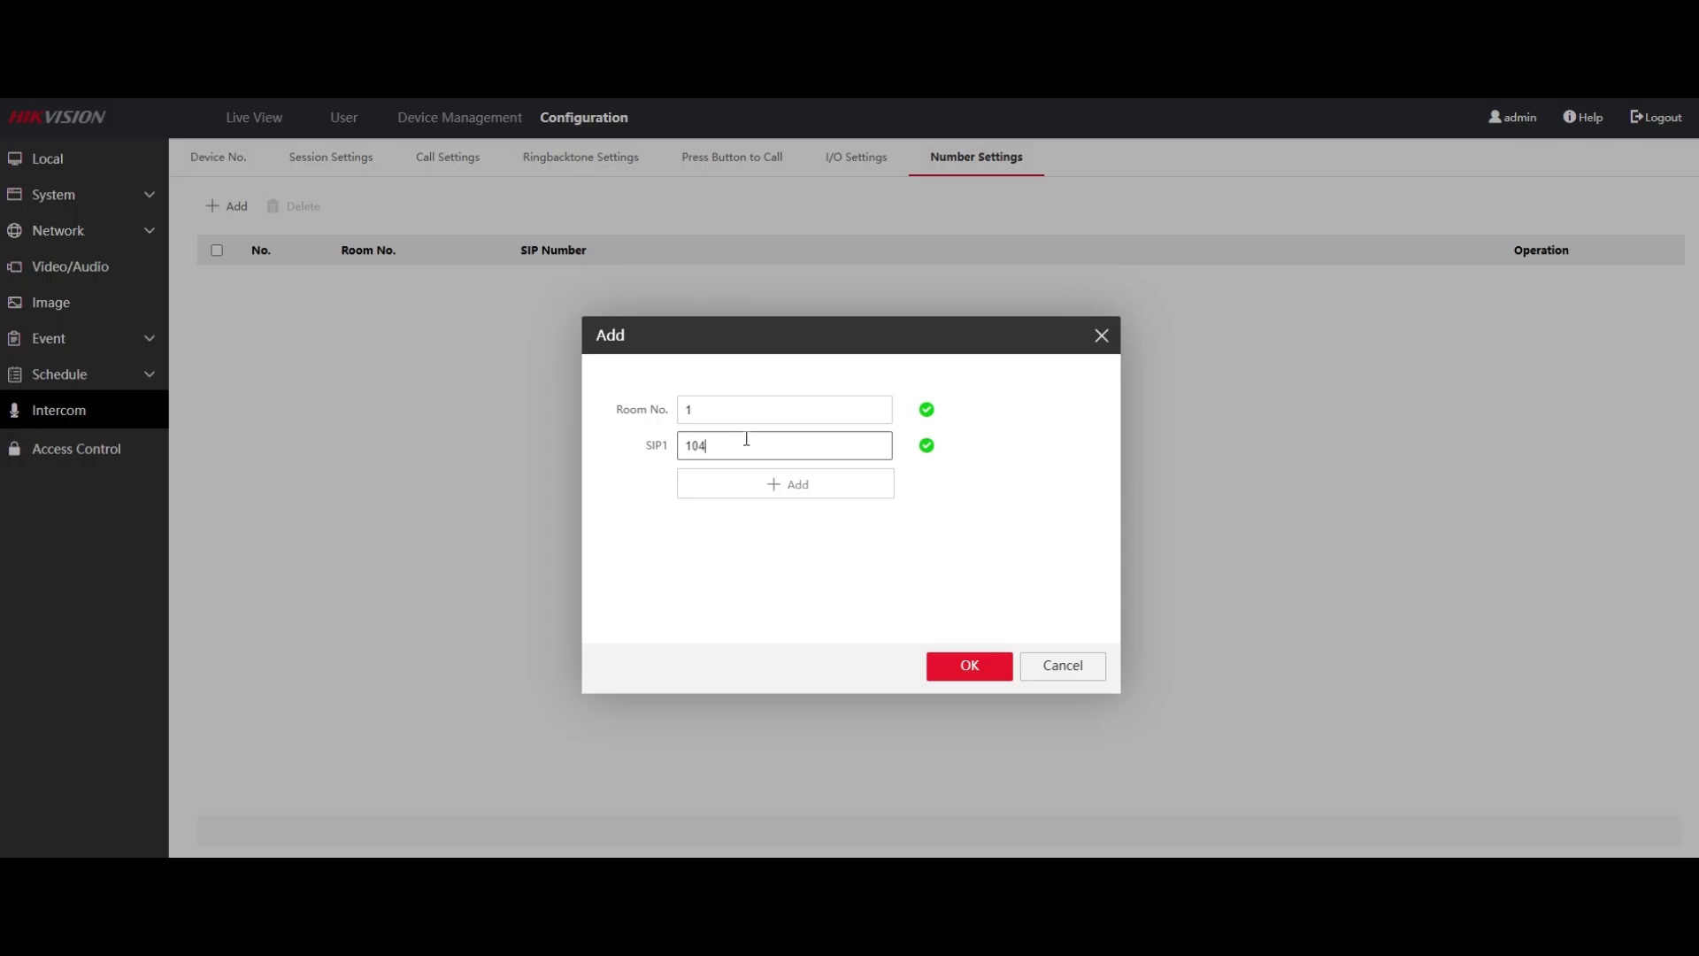
pyautogui.click(955, 666)
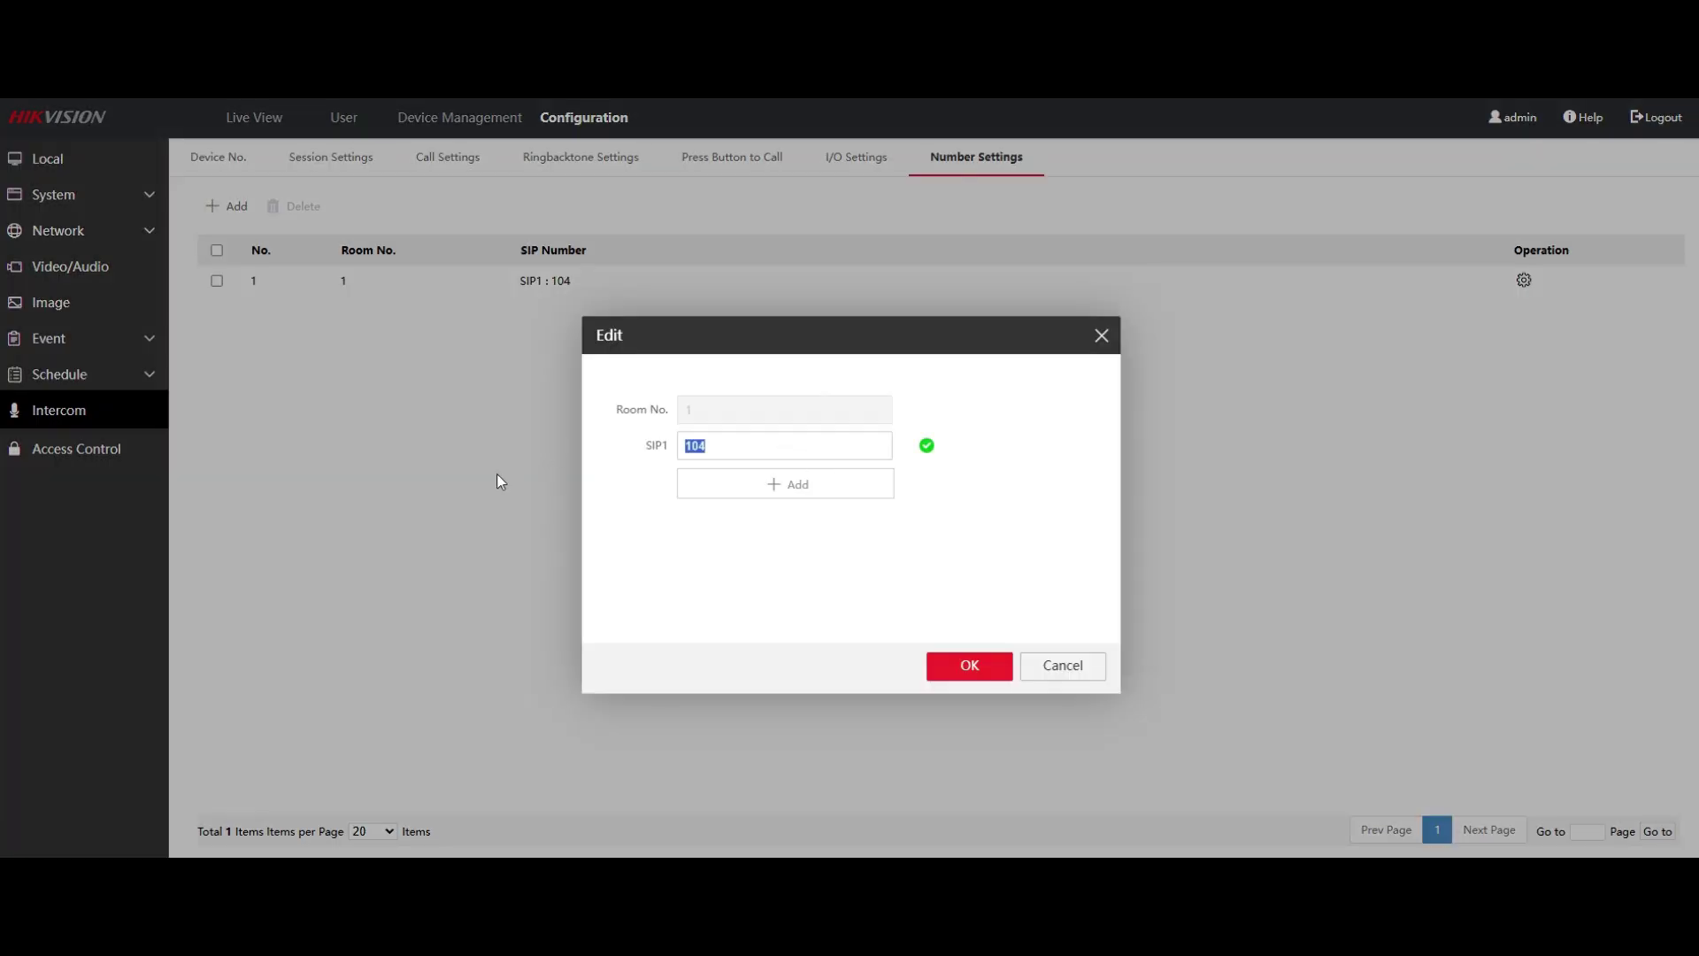
pyautogui.write('106')
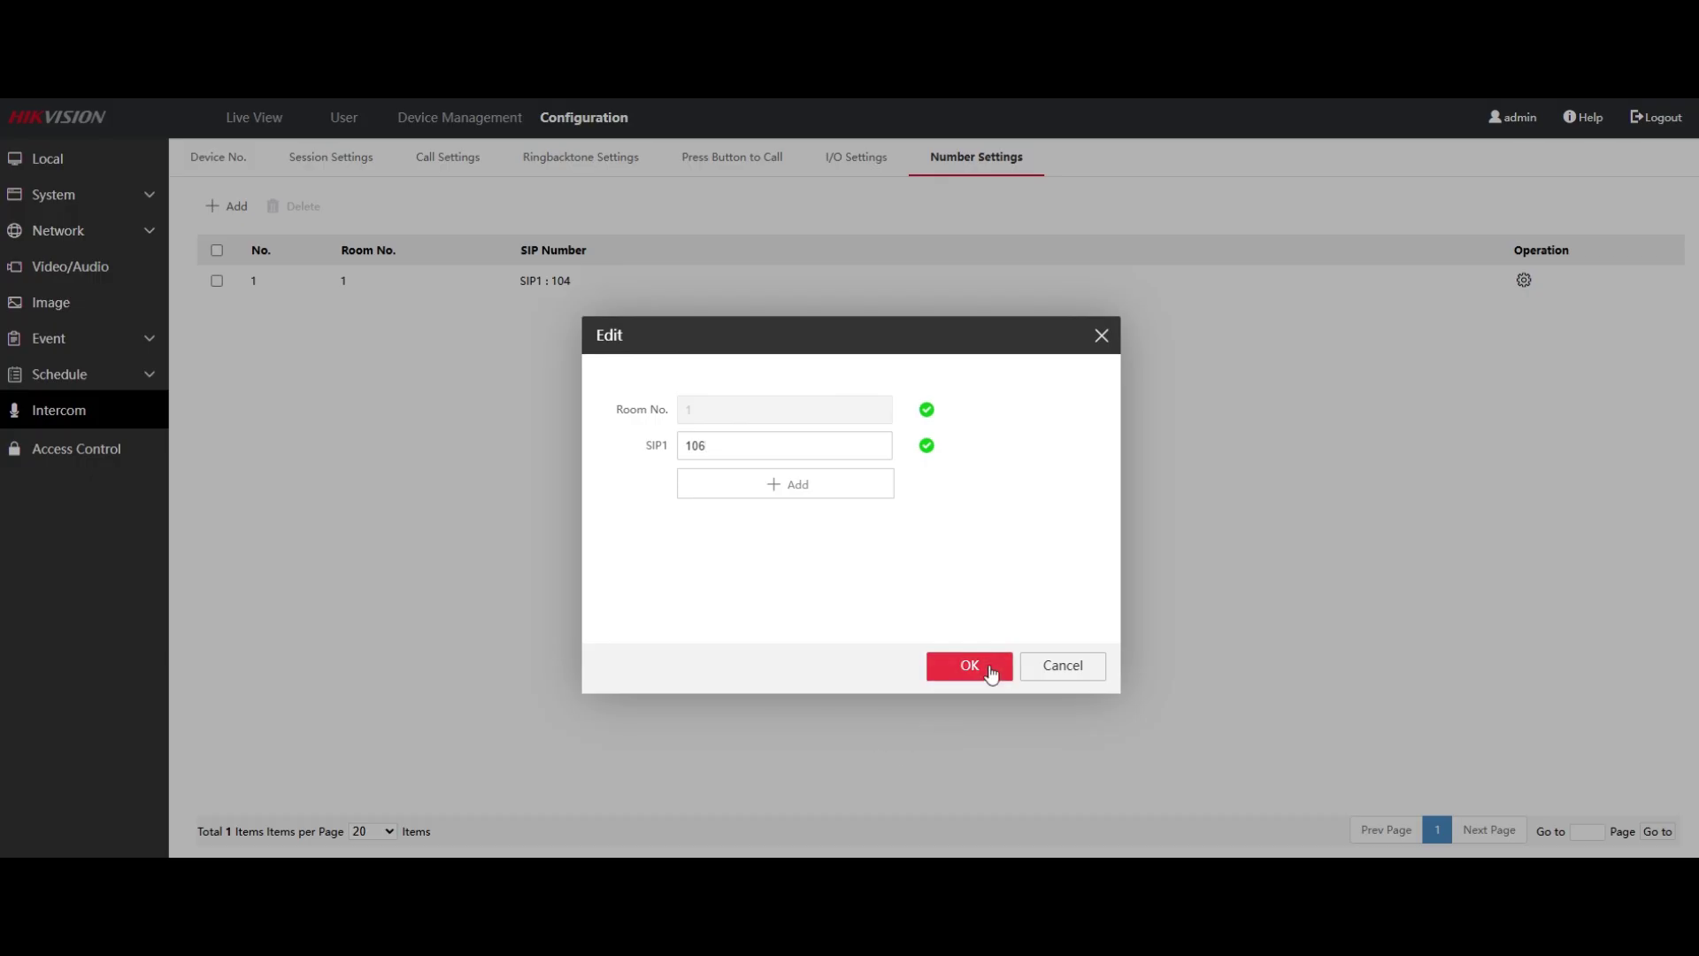
pyautogui.click(992, 670)
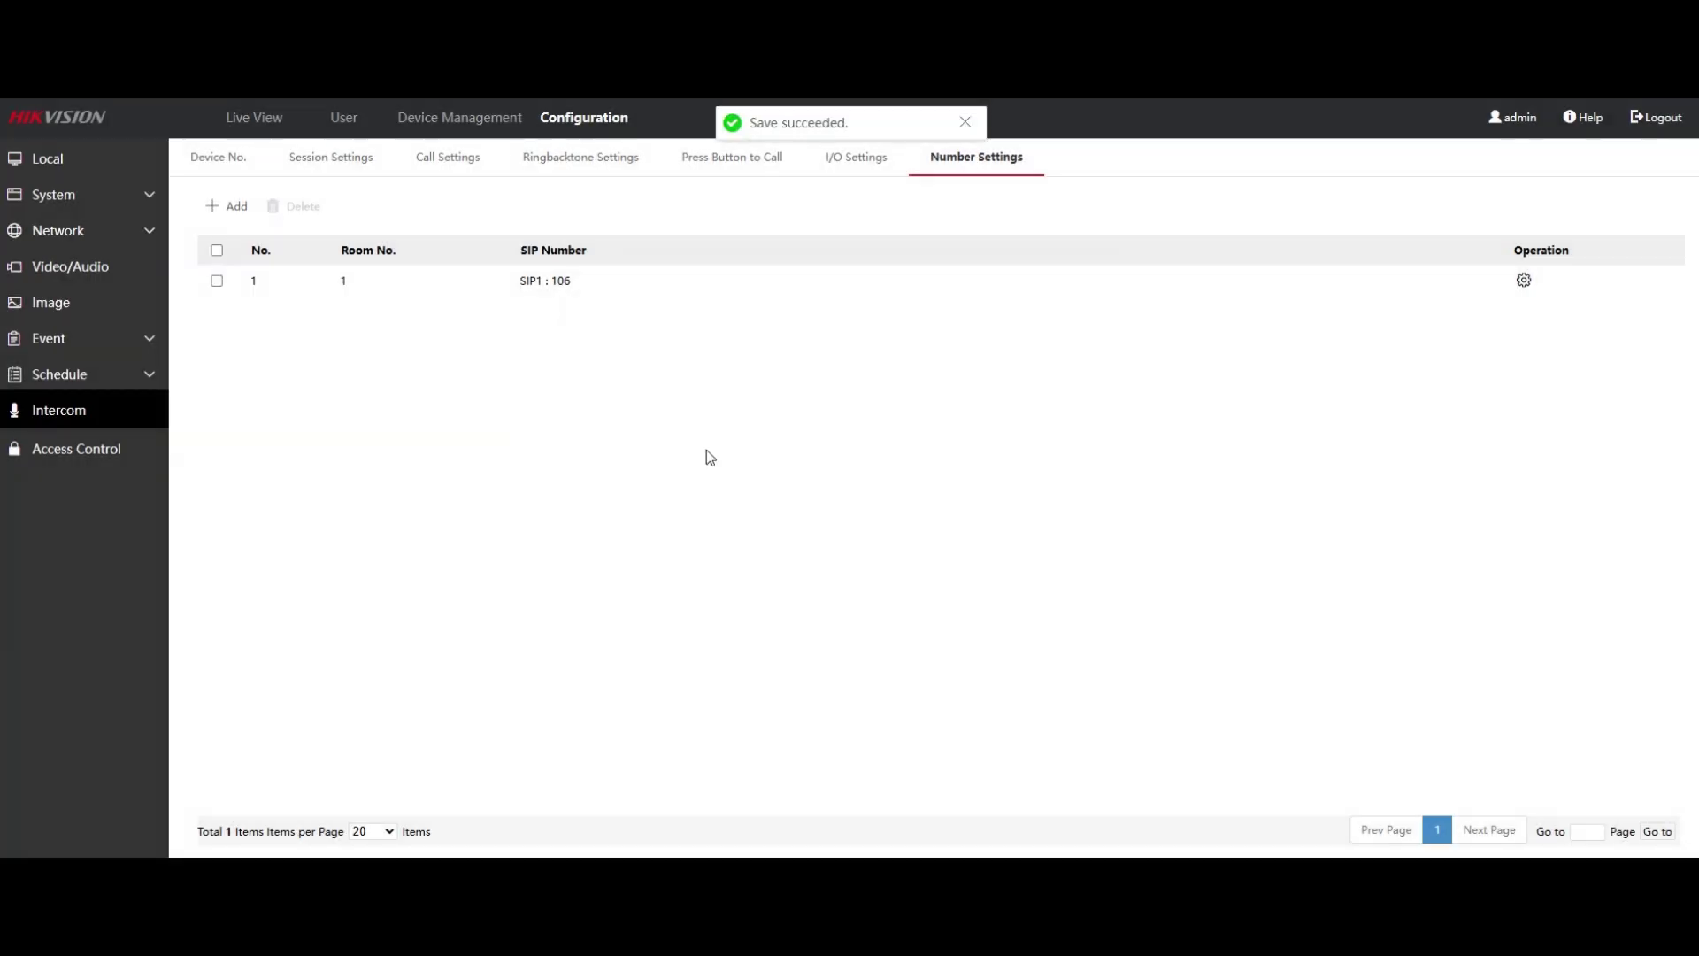